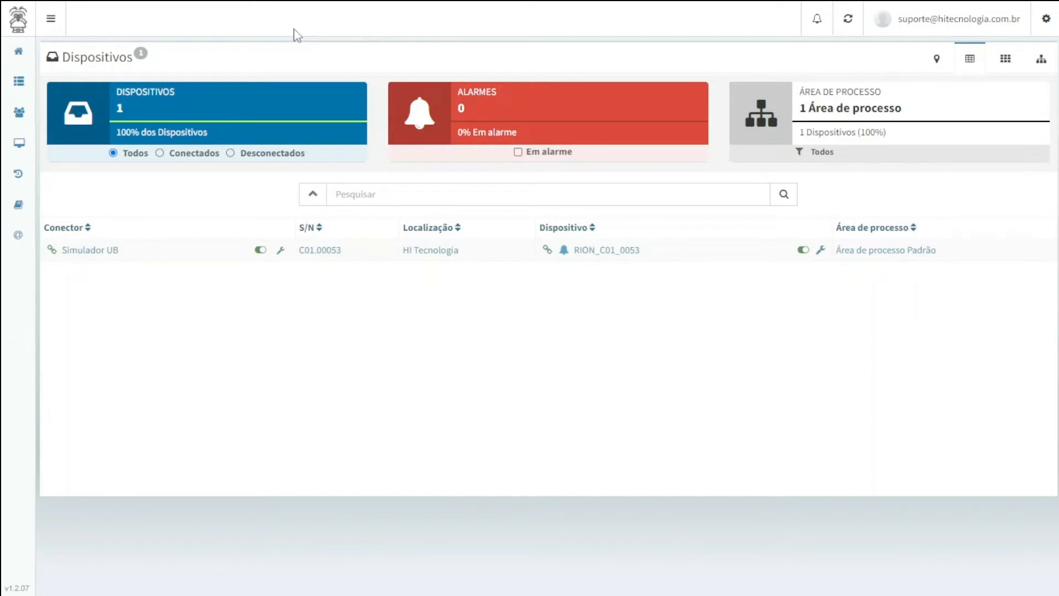
# Step: Open Tela_Status_UB in the screen editor and enlarge its Status da Unidade de Bombeio panel for editing
pyautogui.click(19, 145)
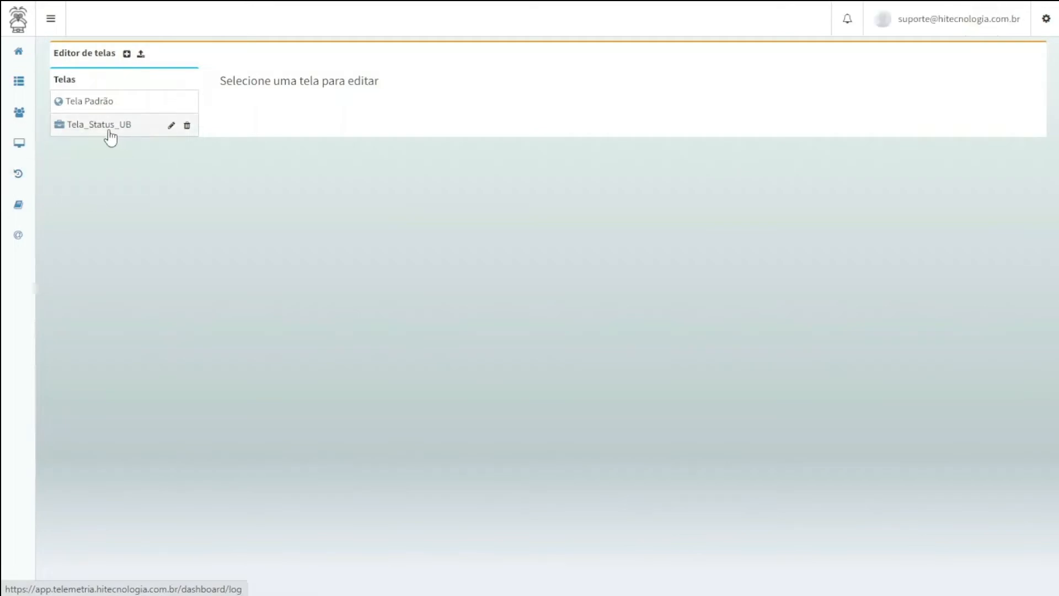
pyautogui.click(98, 132)
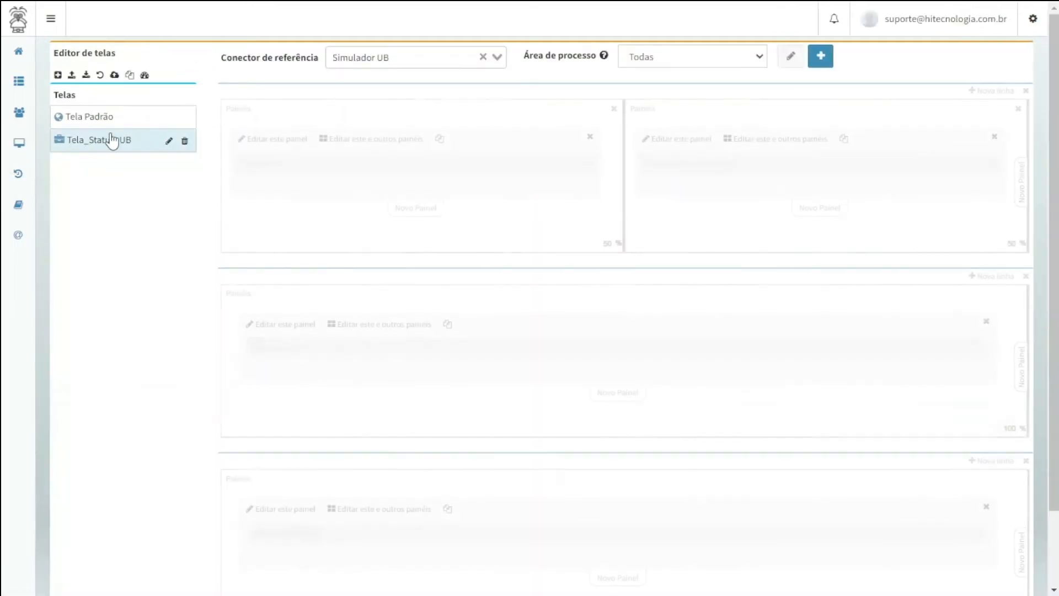
pyautogui.click(348, 141)
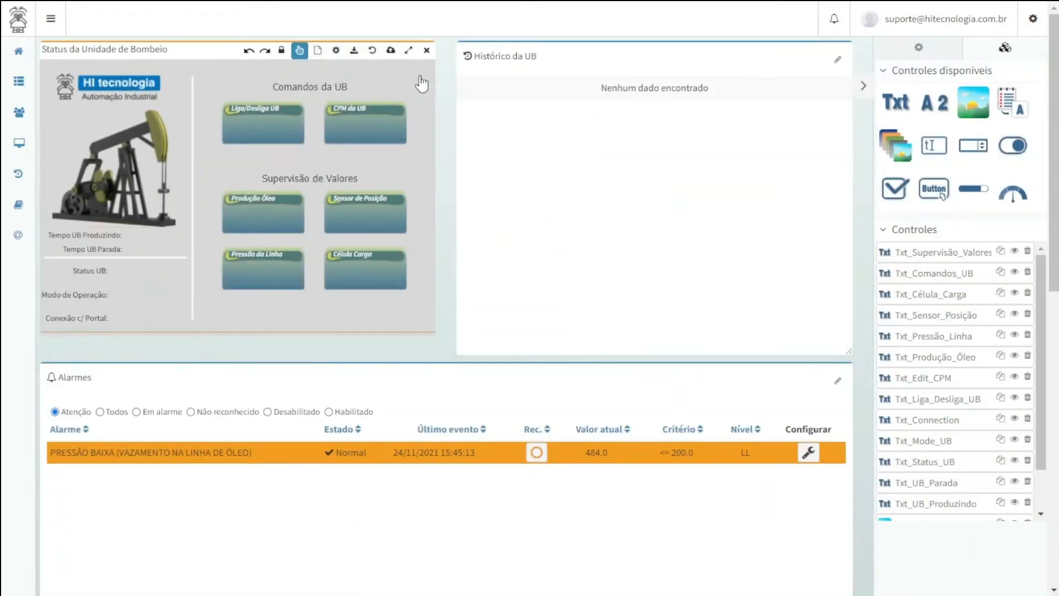
pyautogui.click(408, 51)
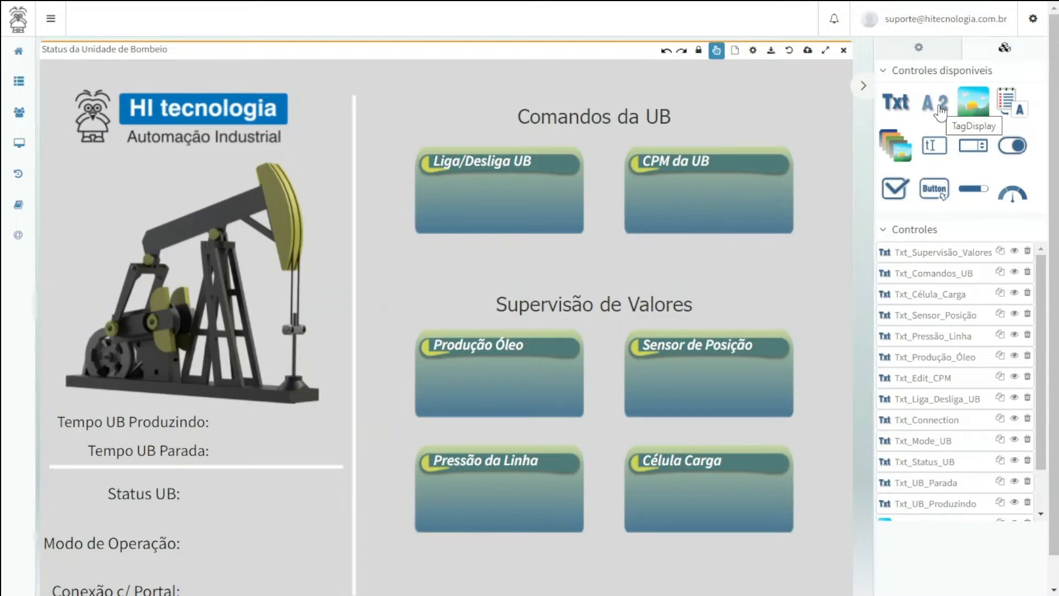
# Step: Place a TagDisplay beside the "Tempo UB Produzindo:" label and link it to Simulador UB's Tempo UB Produzindo data
pyautogui.moveTo(941, 109); pyautogui.dragTo(305, 426)
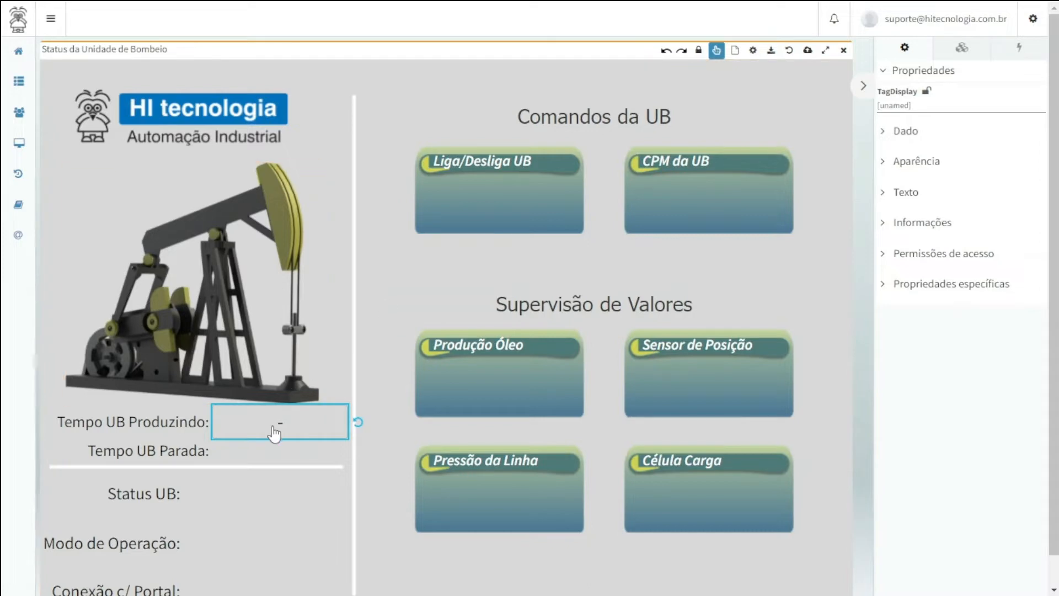
pyautogui.click(884, 134)
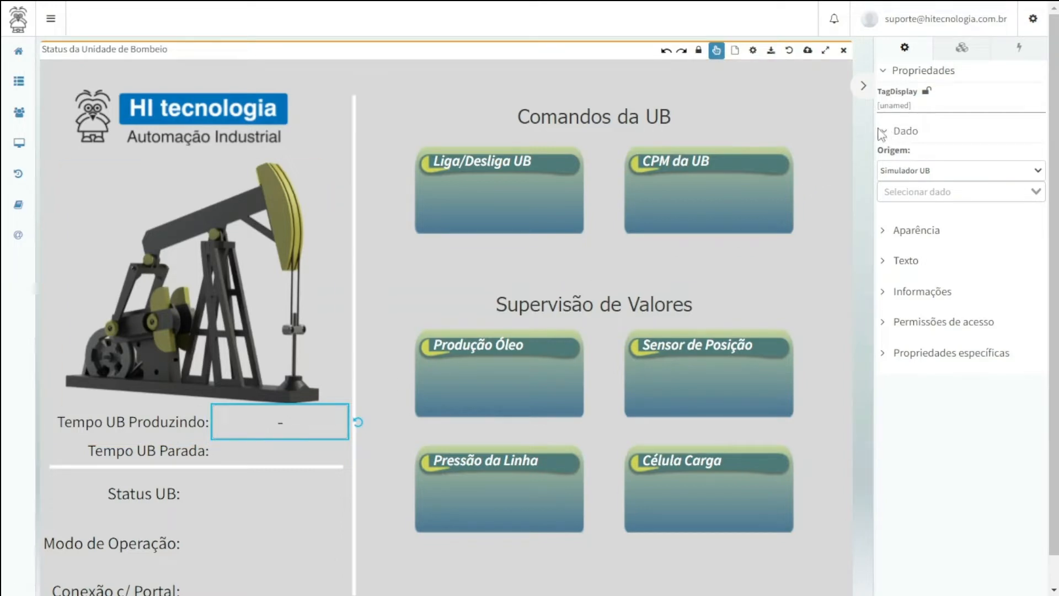
pyautogui.click(1039, 175)
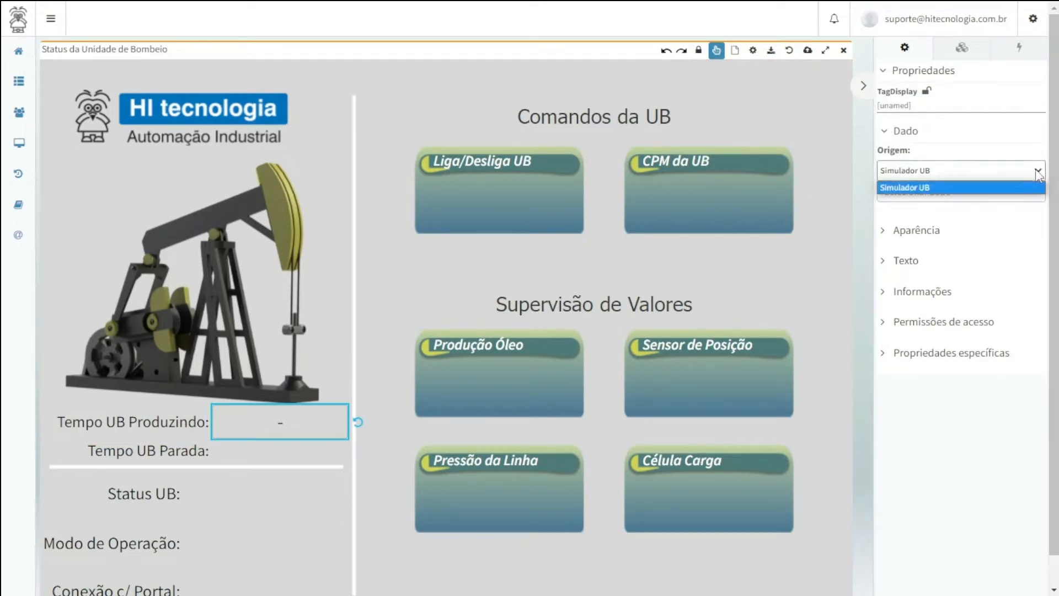
pyautogui.click(913, 188)
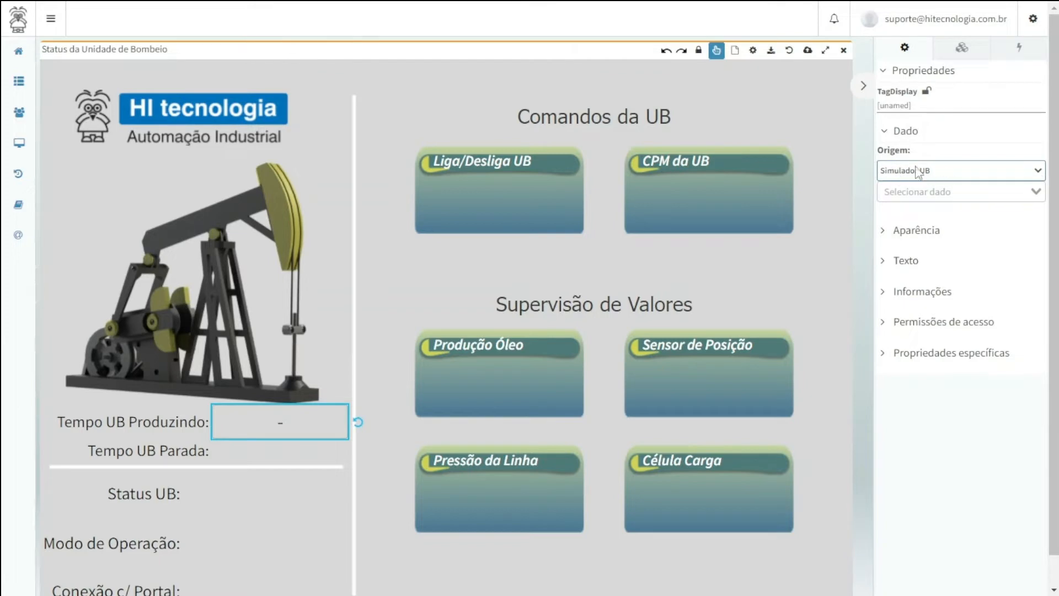
pyautogui.click(1038, 193)
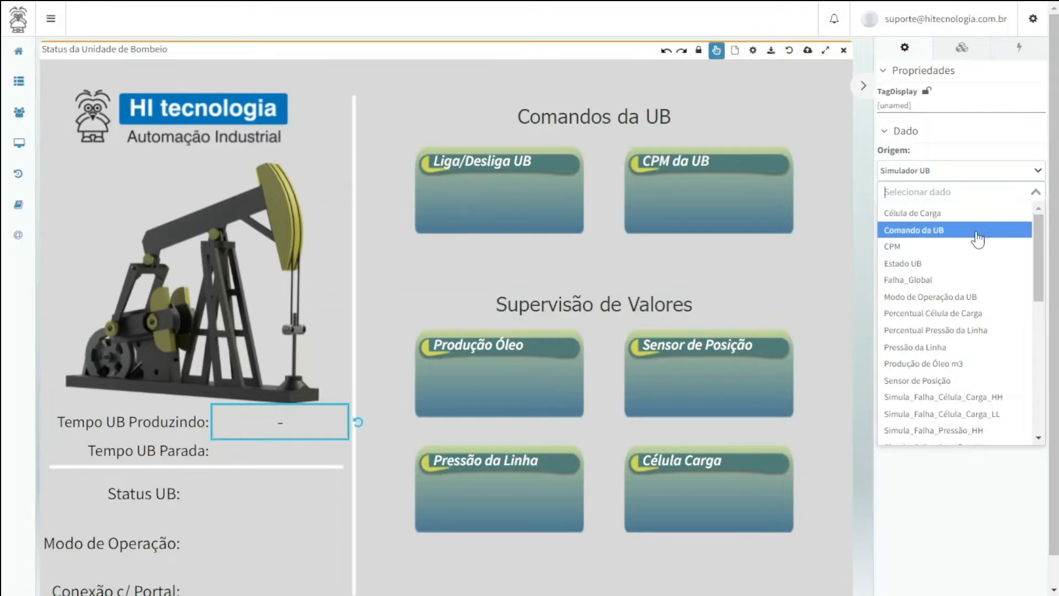
pyautogui.scroll(-3, 981, 276)
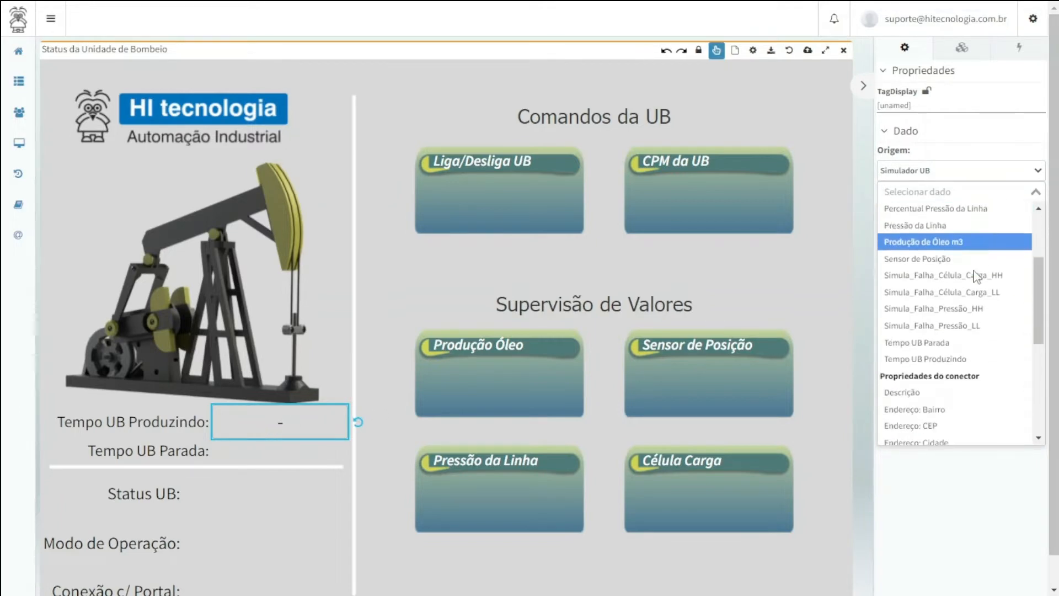
pyautogui.click(930, 326)
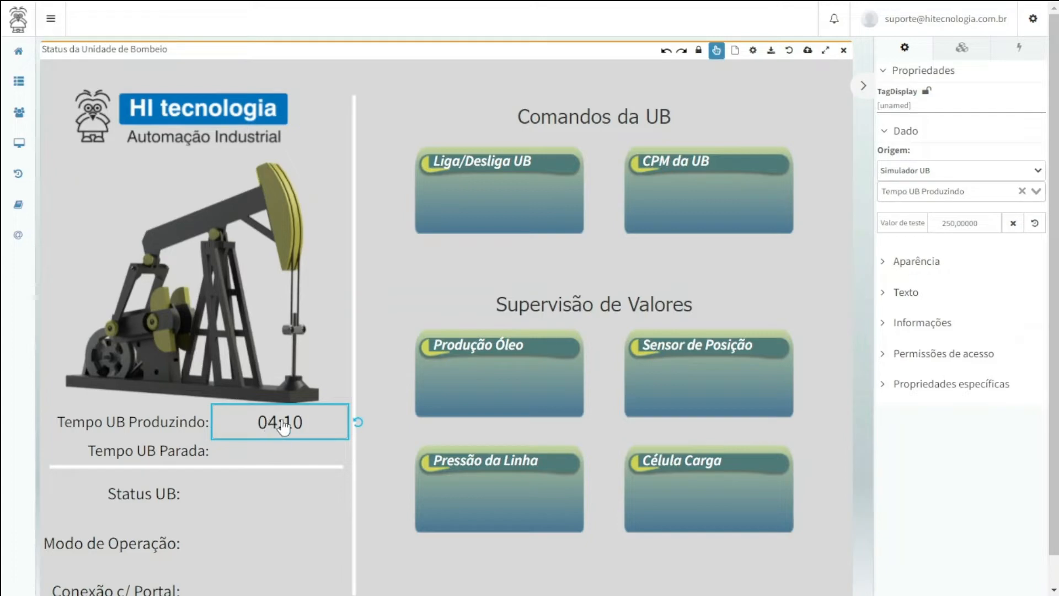
pyautogui.click(884, 132)
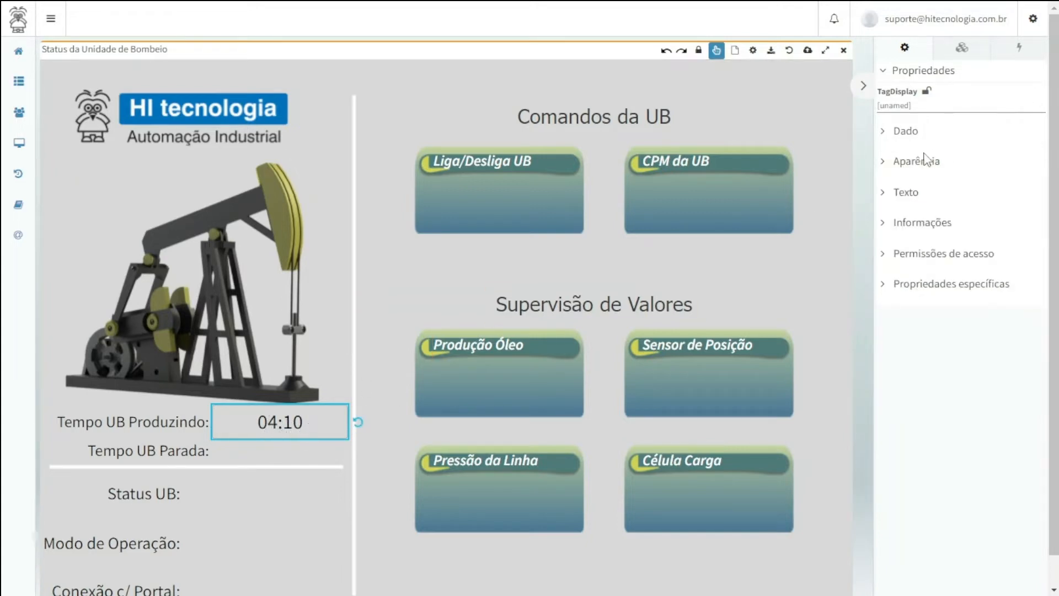
# Step: Position the new tag display at 416 px from the top and 202 px from the left
pyautogui.click(885, 165)
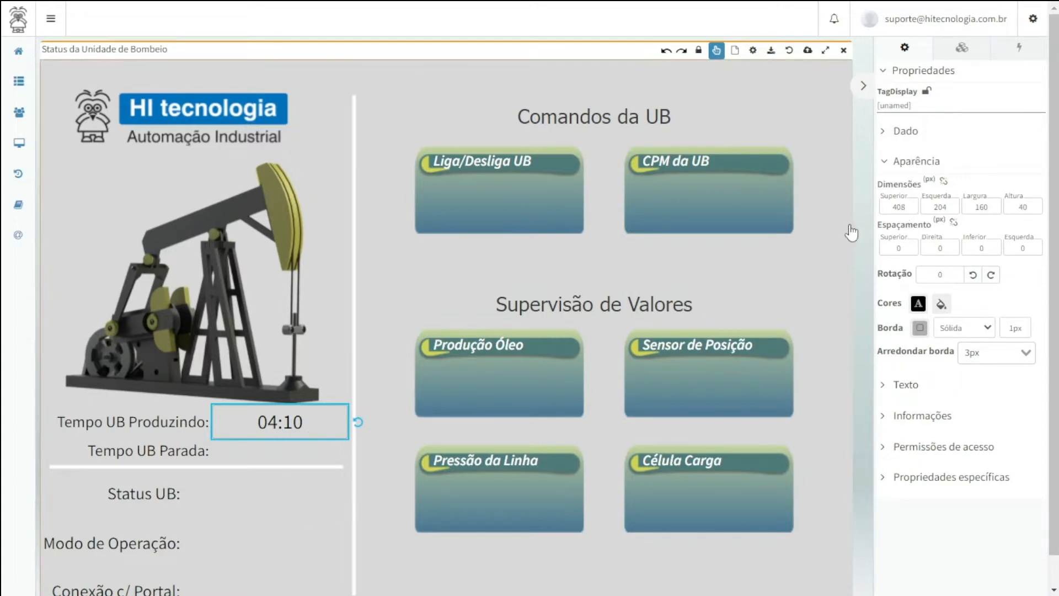
pyautogui.click(905, 207)
pyautogui.write('416')
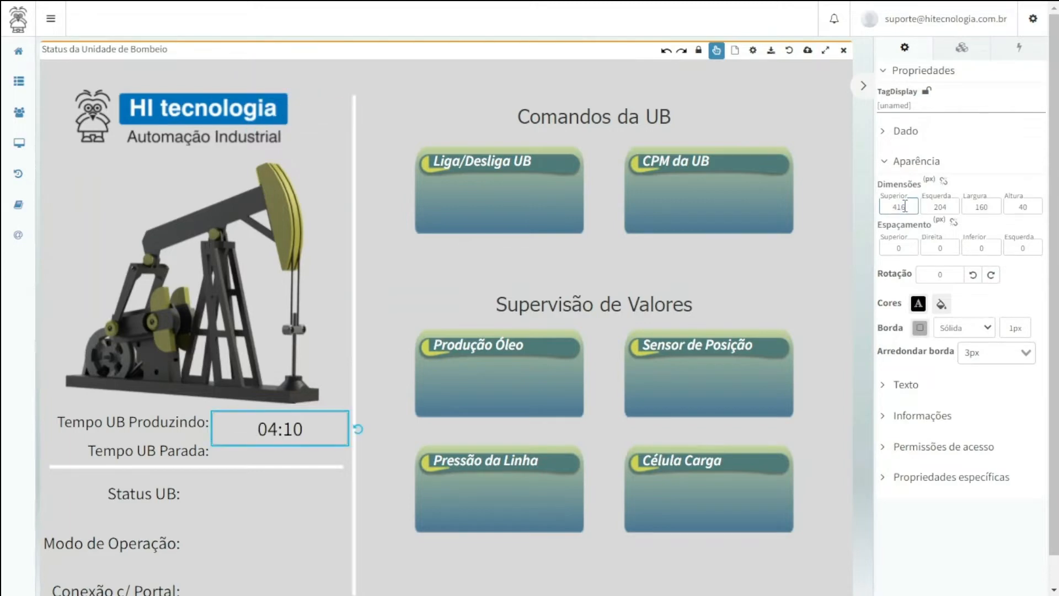
pyautogui.click(949, 208)
pyautogui.press('Down')
pyautogui.press('Down')
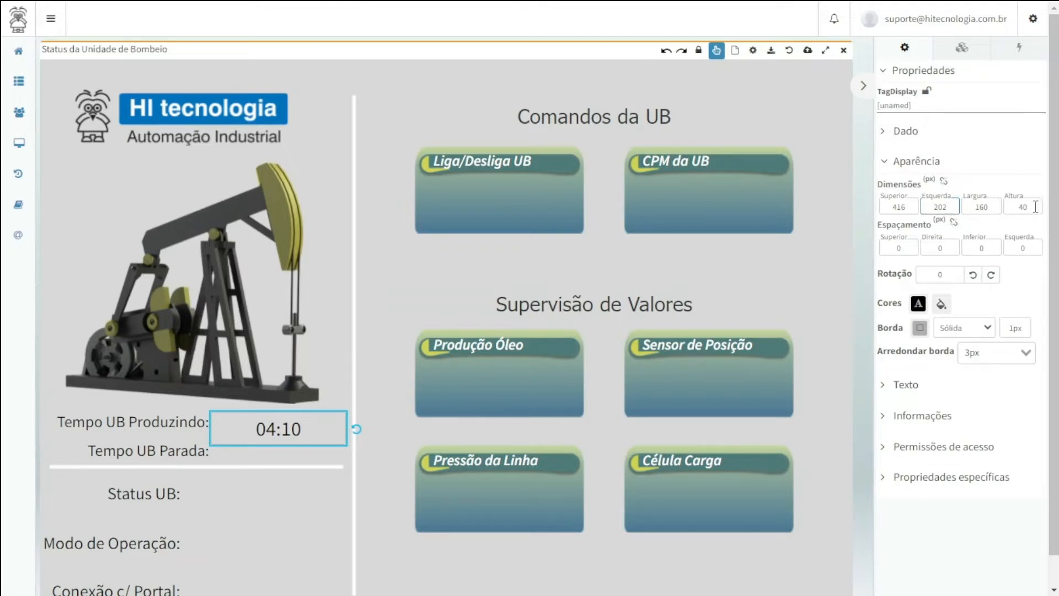
# Step: Set the height of the Tempo UB Produzindo tag display to 26 px
pyautogui.doubleClick(1015, 205)
pyautogui.write('20')
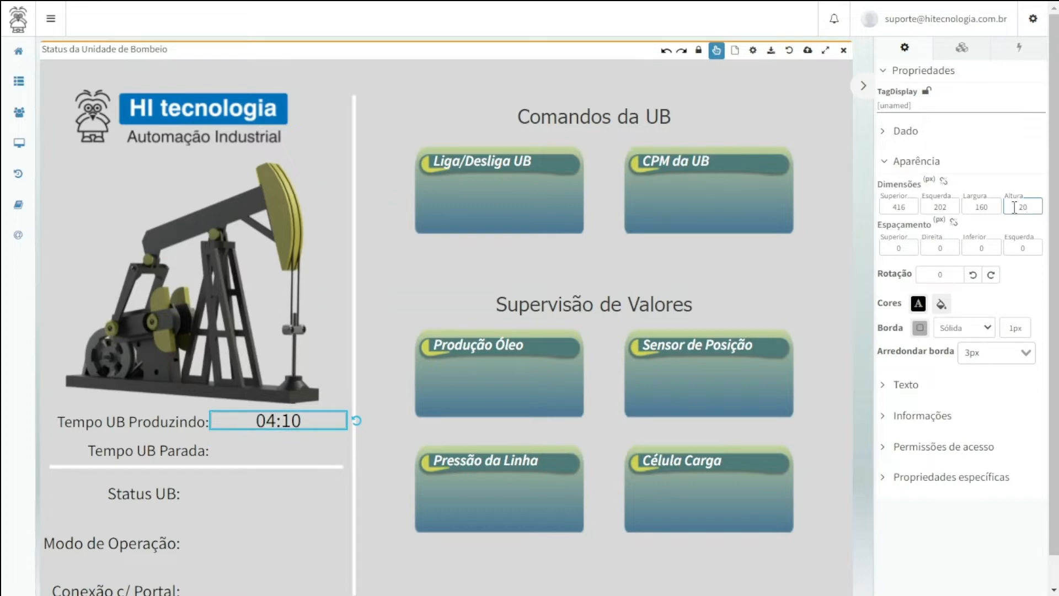
pyautogui.press('Up')
pyautogui.press('Up')
pyautogui.press('Up')
pyautogui.press('Up')
pyautogui.press('Up')
pyautogui.press('Up')
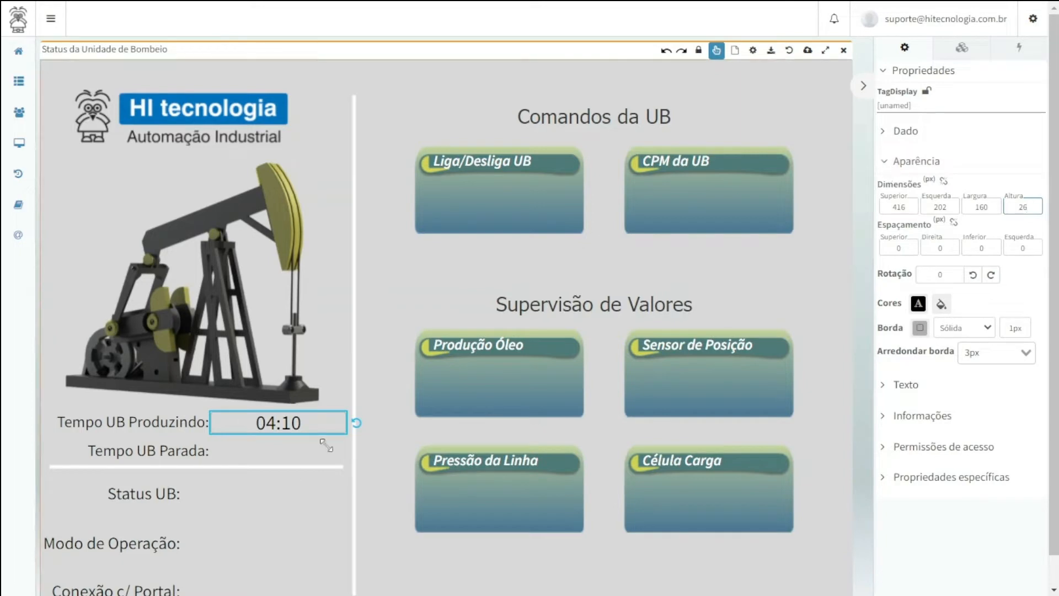
pyautogui.click(342, 475)
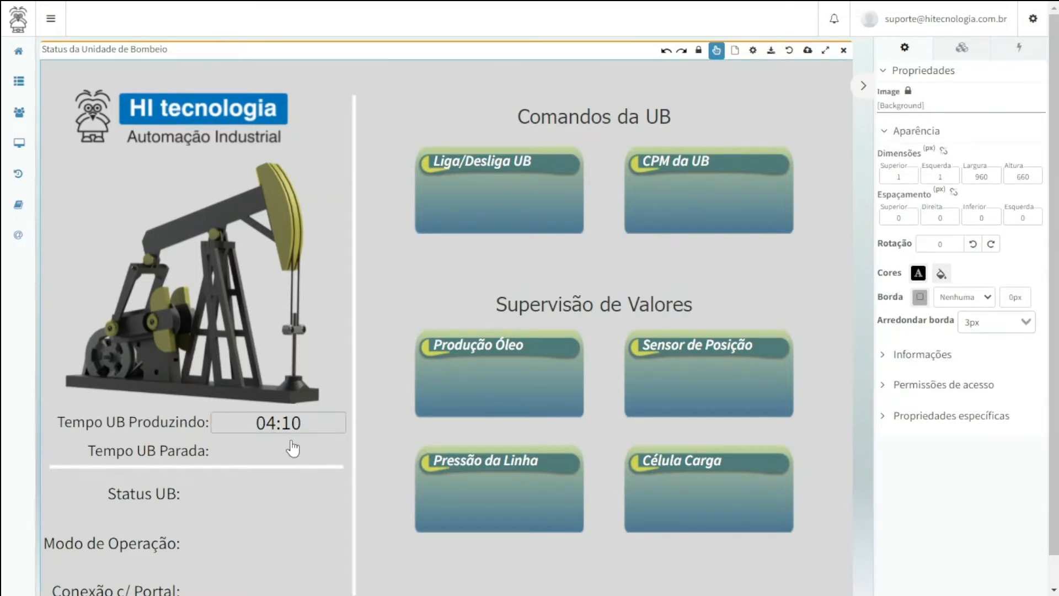
# Step: Set the font size of the Tempo UB Produzindo tag display to 14 pt
pyautogui.click(292, 429)
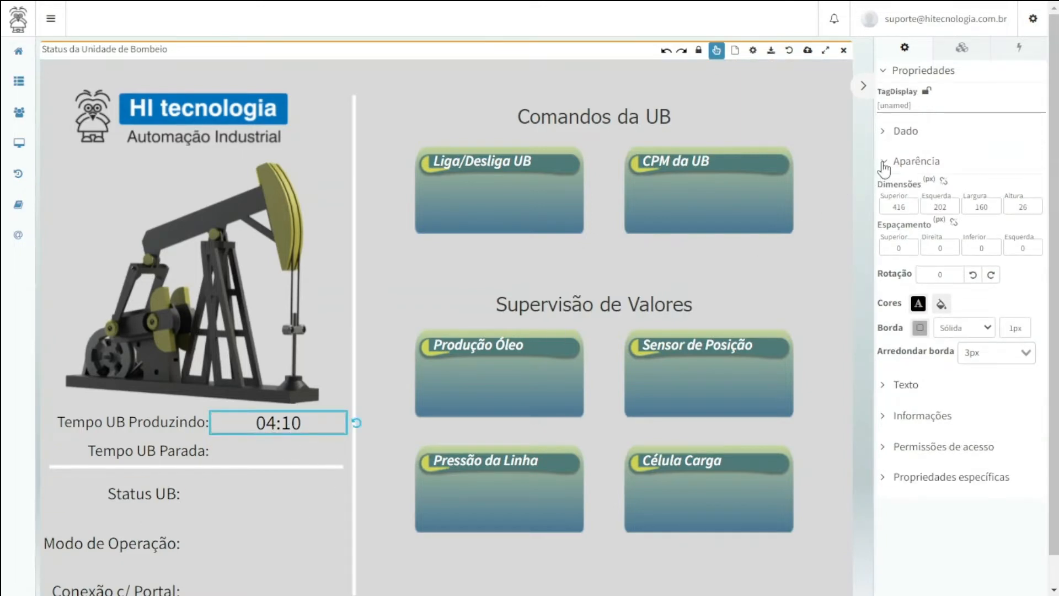
pyautogui.click(884, 163)
pyautogui.click(885, 194)
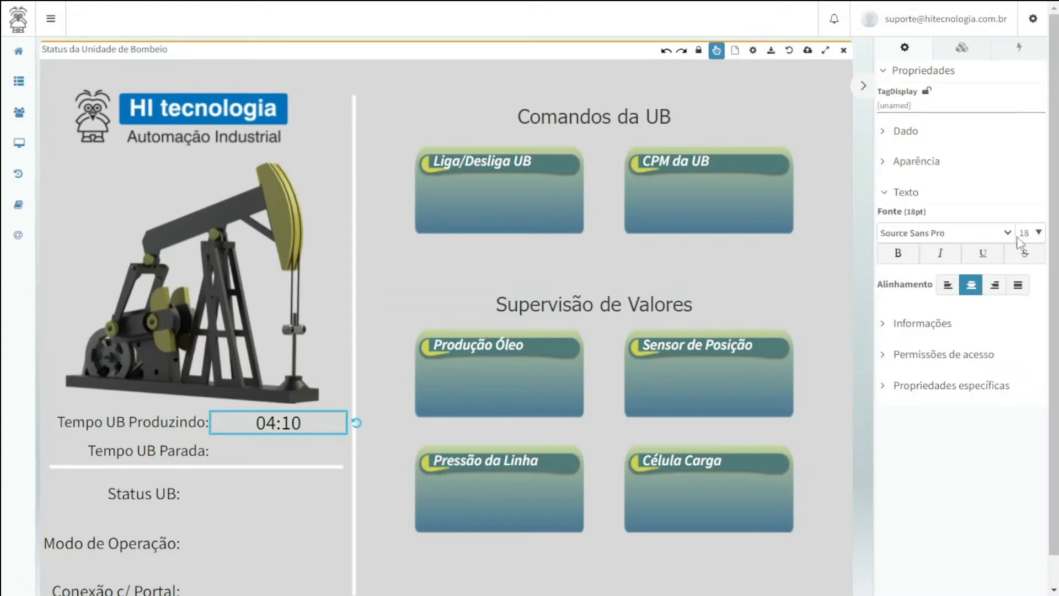
pyautogui.click(1038, 234)
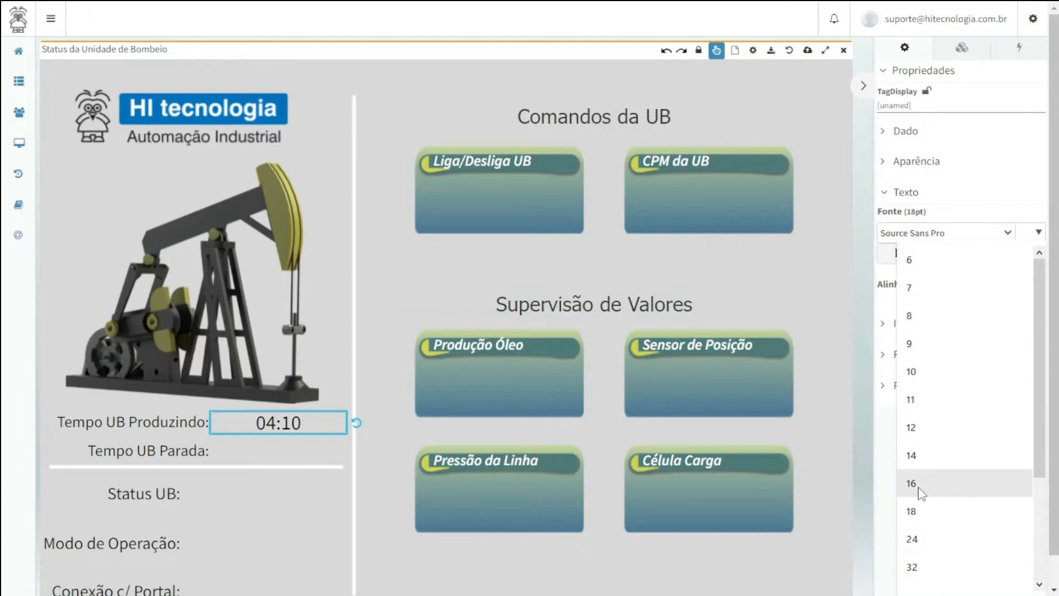
pyautogui.click(913, 455)
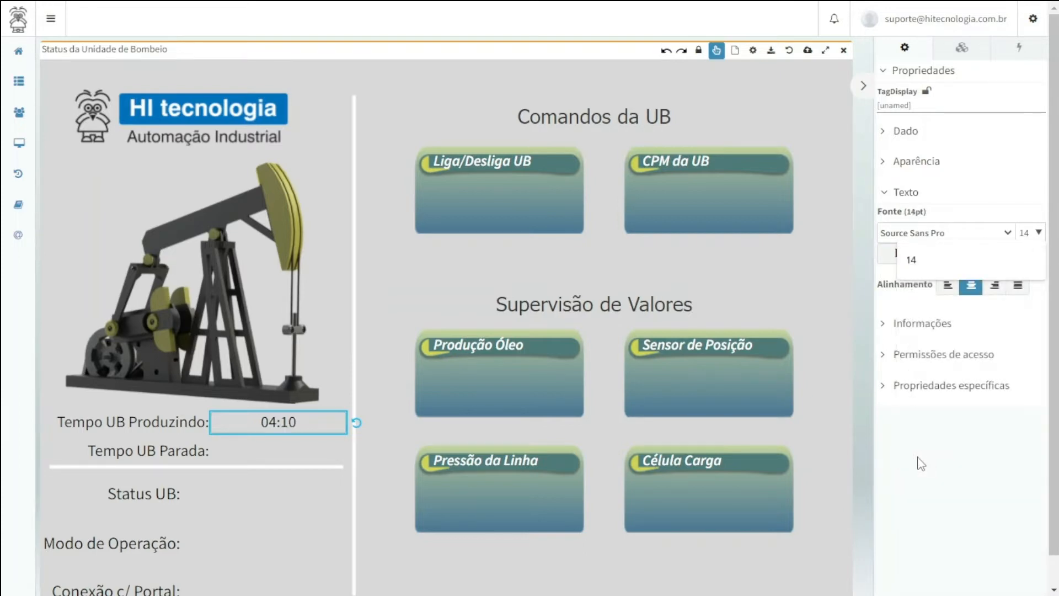
pyautogui.click(824, 297)
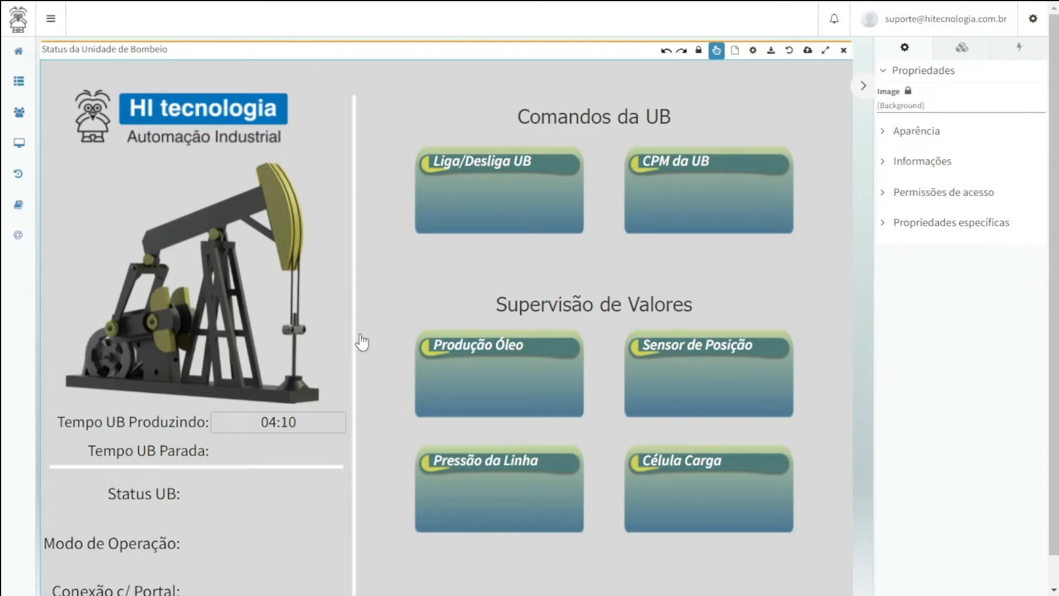
# Step: Give the Tempo UB Produzindo tag display the description "Tempo da UB produzindo"
pyautogui.click(269, 421)
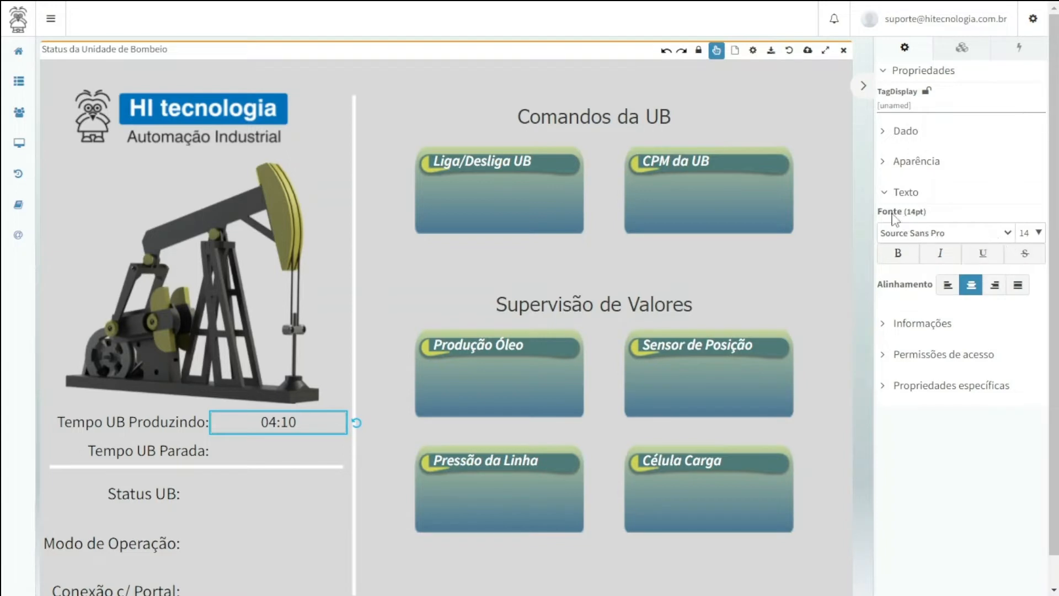
pyautogui.click(885, 193)
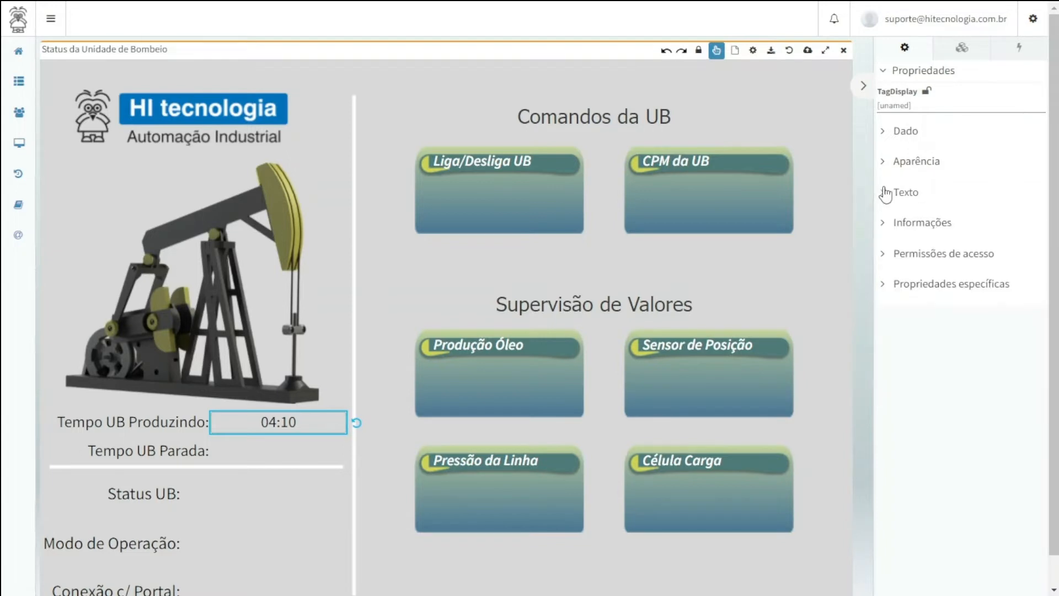
pyautogui.click(884, 223)
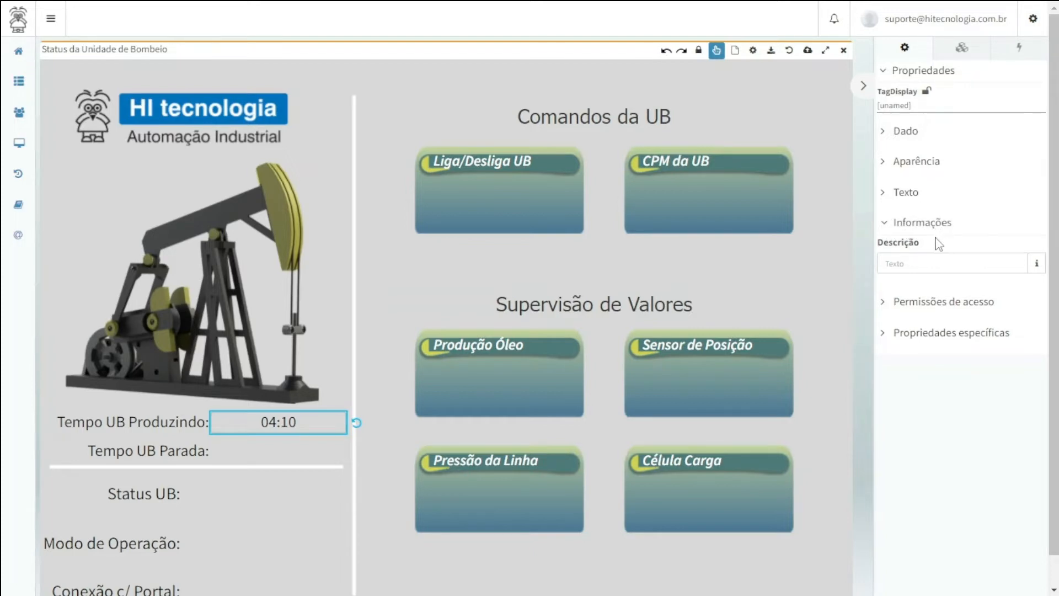
pyautogui.click(920, 263)
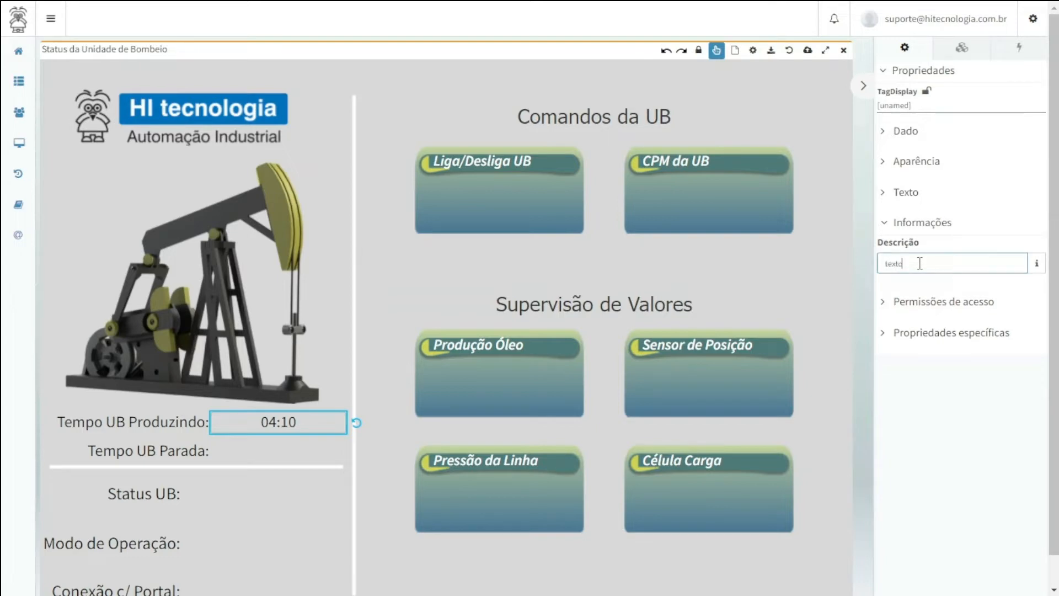
pyautogui.moveTo(910, 265); pyautogui.dragTo(891, 264)
pyautogui.click(932, 263)
pyautogui.moveTo(930, 263); pyautogui.dragTo(868, 264)
pyautogui.write('Tempo da UB produzindo')
pyautogui.click(885, 223)
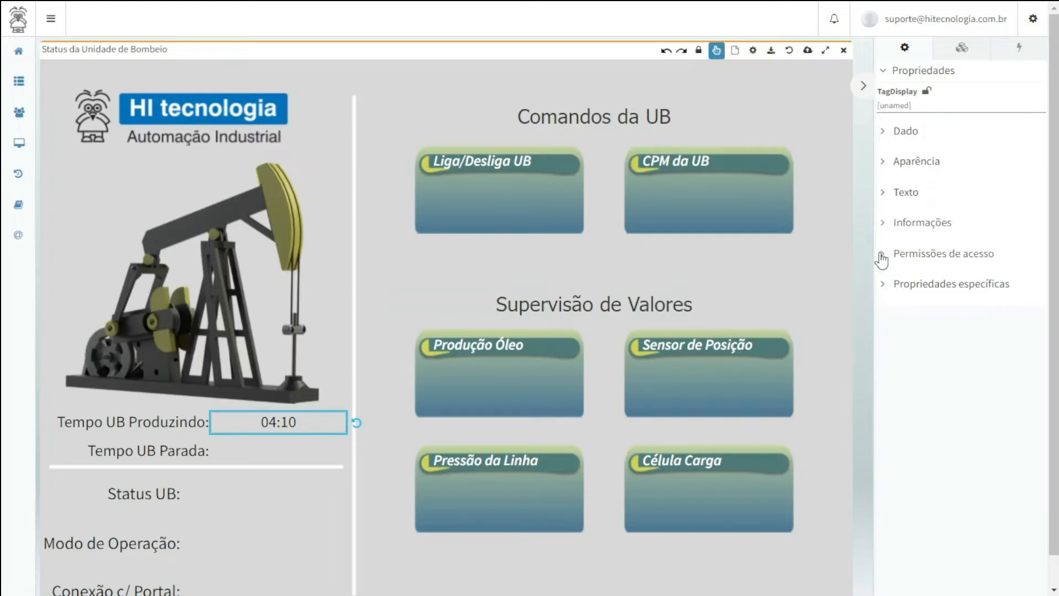
# Step: Examine which process areas can be chosen in the tag display's access permissions
pyautogui.click(882, 255)
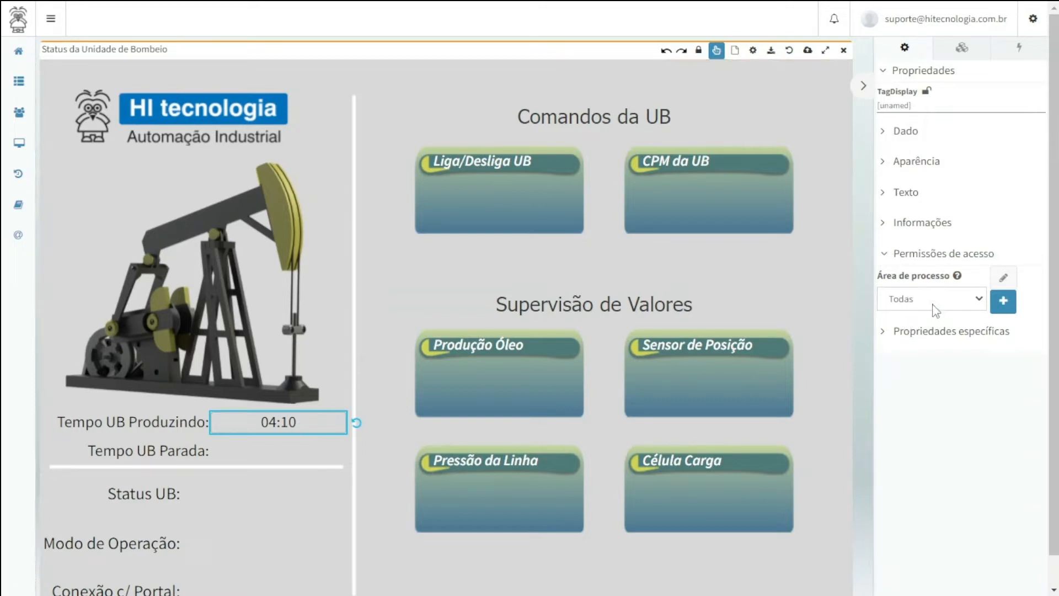
pyautogui.click(965, 302)
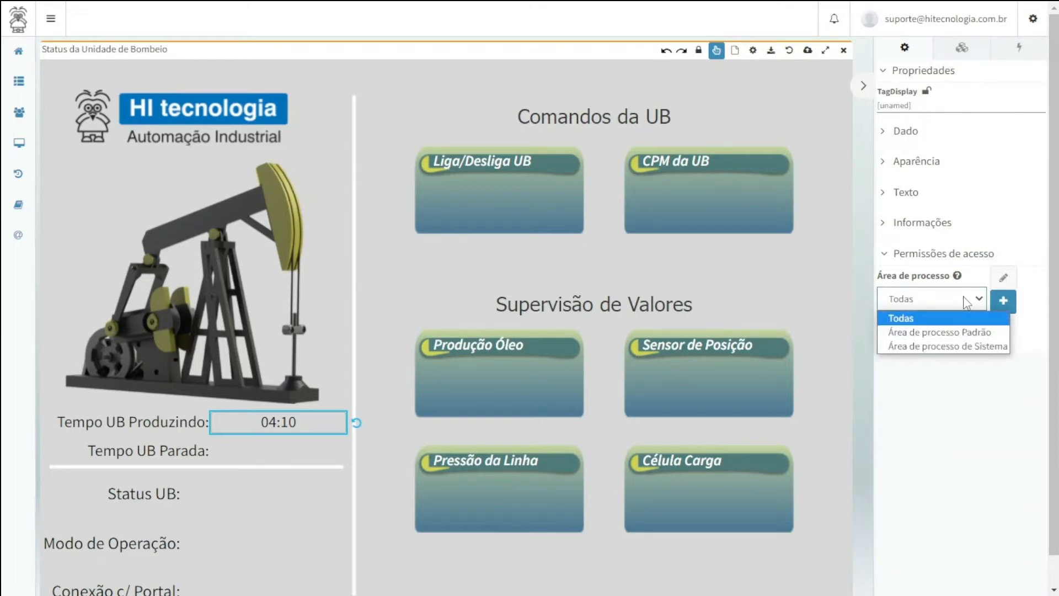
pyautogui.click(966, 302)
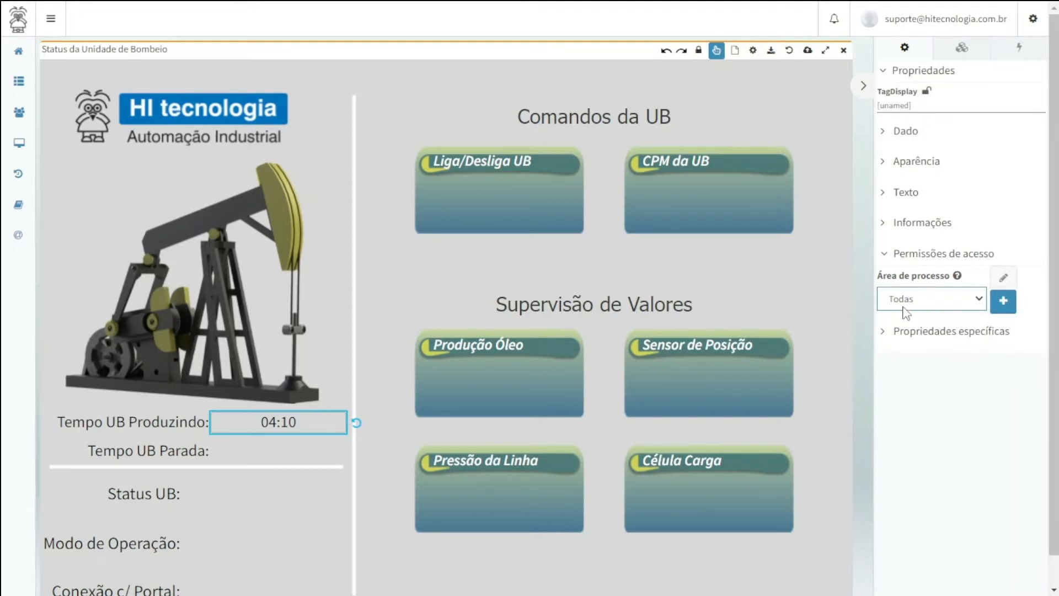
pyautogui.click(885, 258)
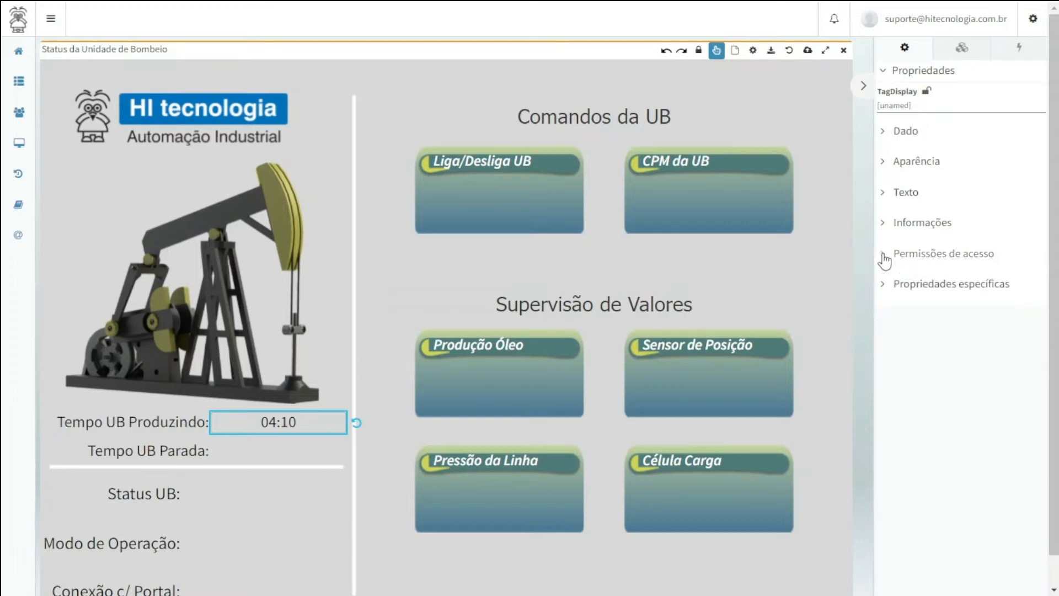
# Step: Set the format of the Tempo UB Produzindo tag display to "hh[h]:mm [texto]"
pyautogui.click(887, 288)
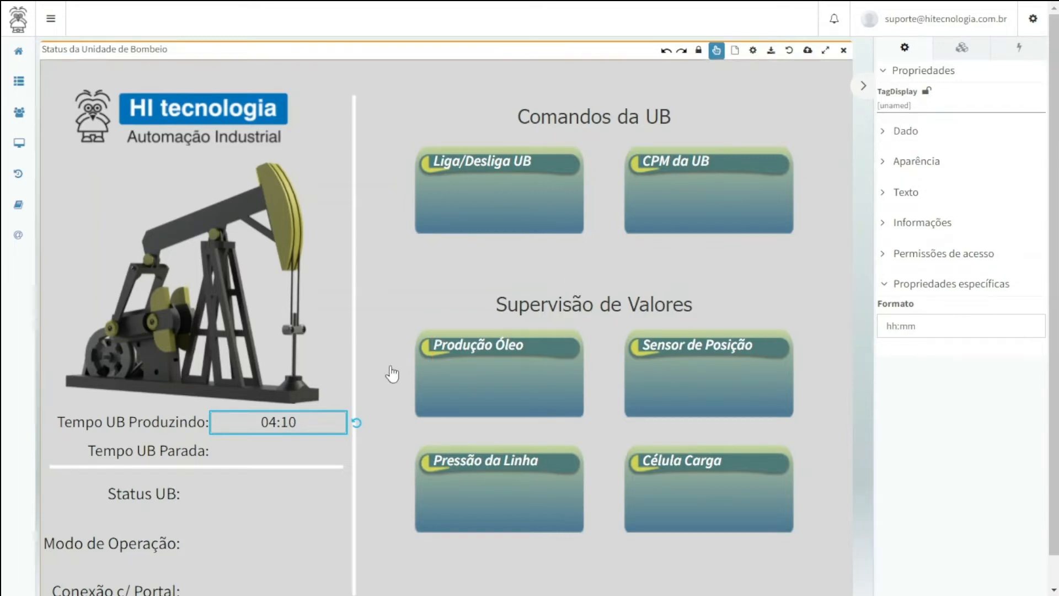
pyautogui.click(1019, 329)
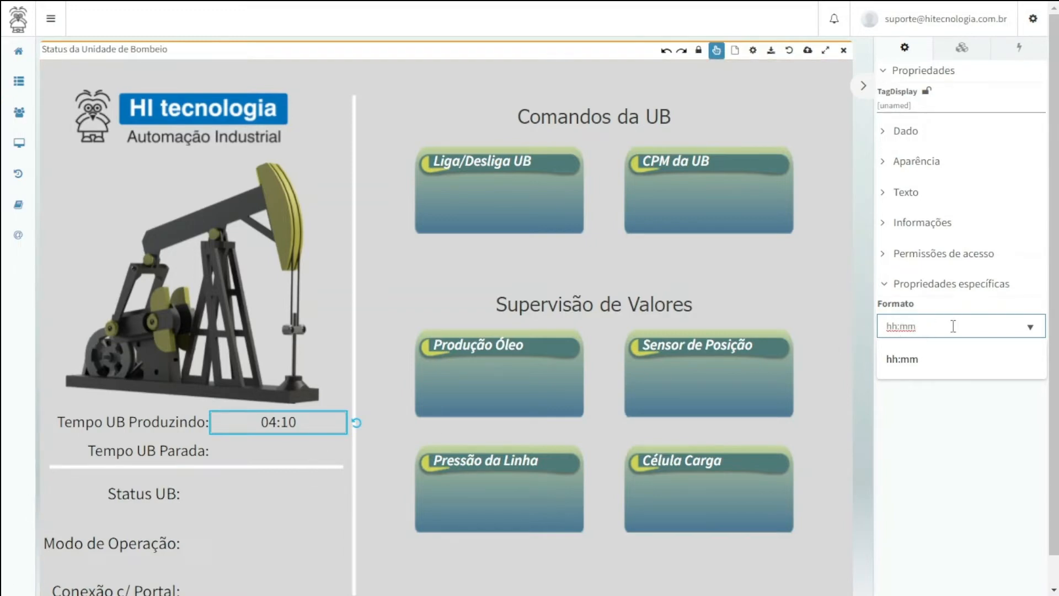
pyautogui.write('[')
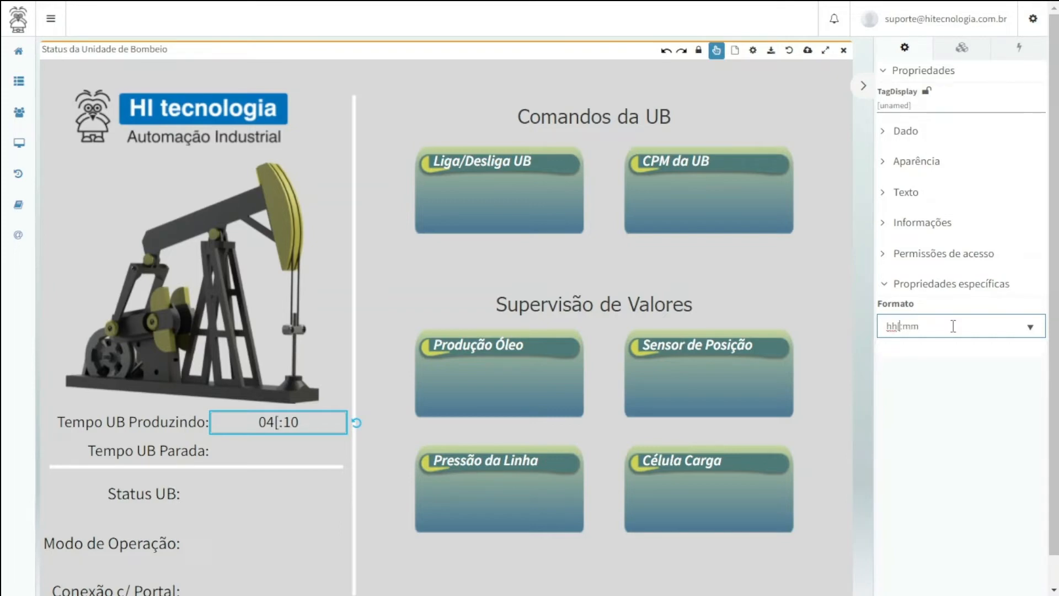
pyautogui.write('hh')
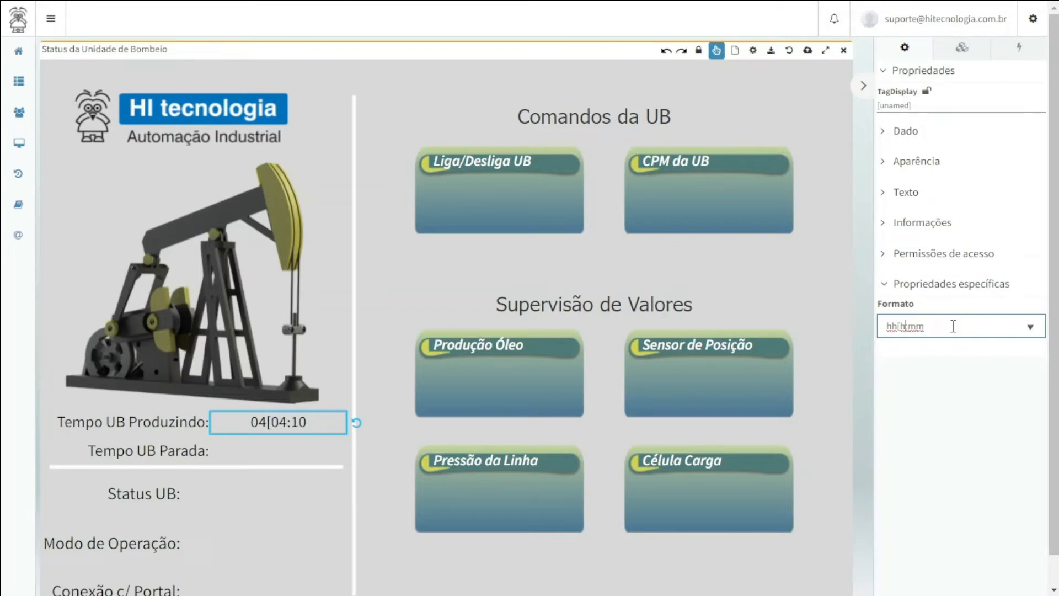
pyautogui.press('BackSpace')
pyautogui.click(935, 327)
pyautogui.write('[')
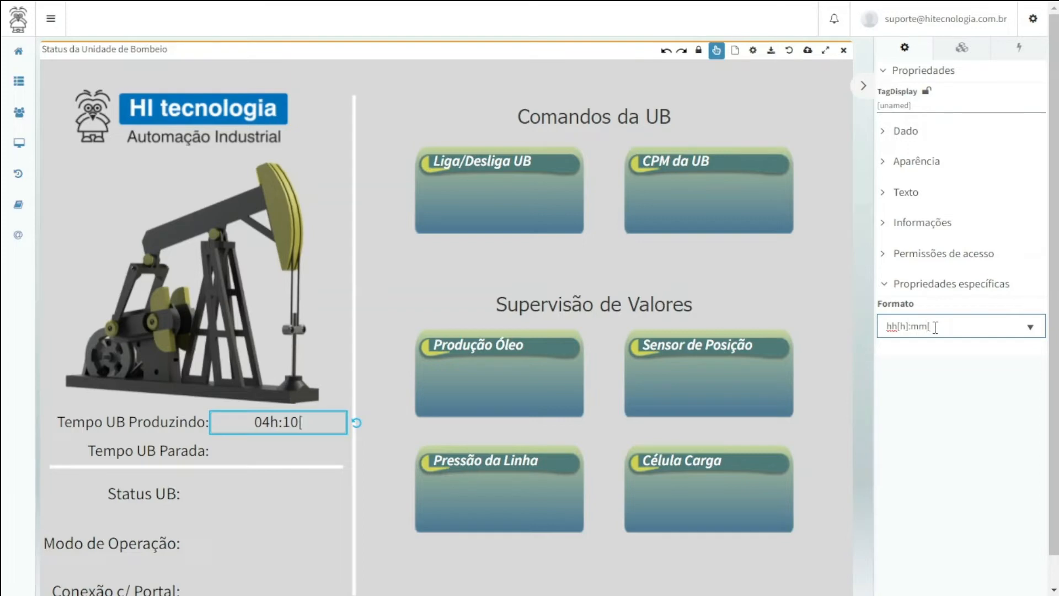
pyautogui.write('m]')
pyautogui.write('xto')
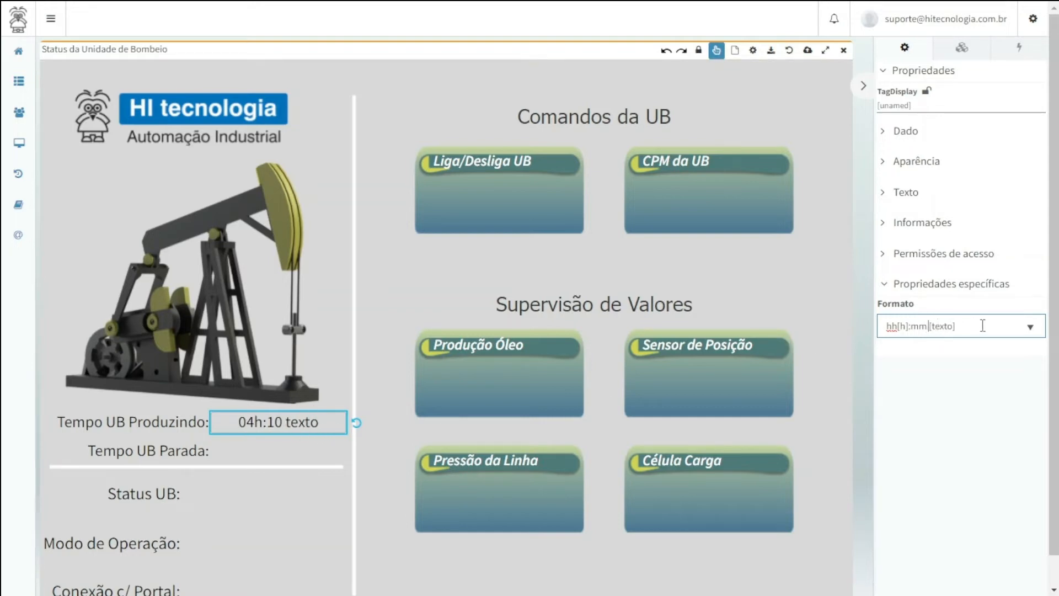
# Step: Replace the text suffix after the minutes so the Tempo UB Produzindo format reads "hh[h]:mm[m]"
pyautogui.press('BackSpace')
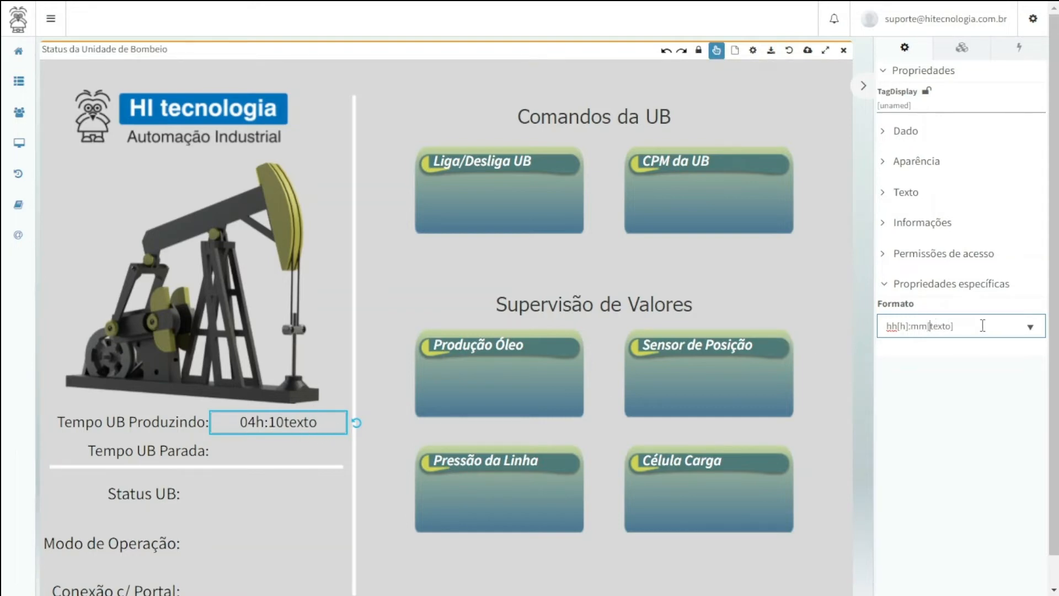
pyautogui.press('Delete')
pyautogui.press('Delete')
pyautogui.press('Delete')
pyautogui.press('Delete')
pyautogui.press('Delete')
pyautogui.write('m')
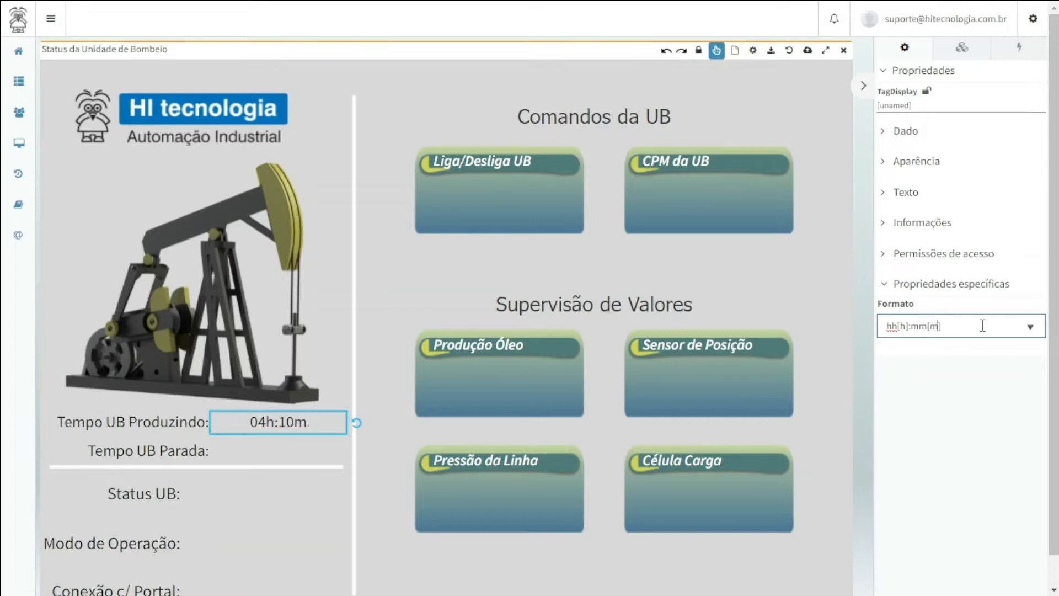
pyautogui.click(885, 285)
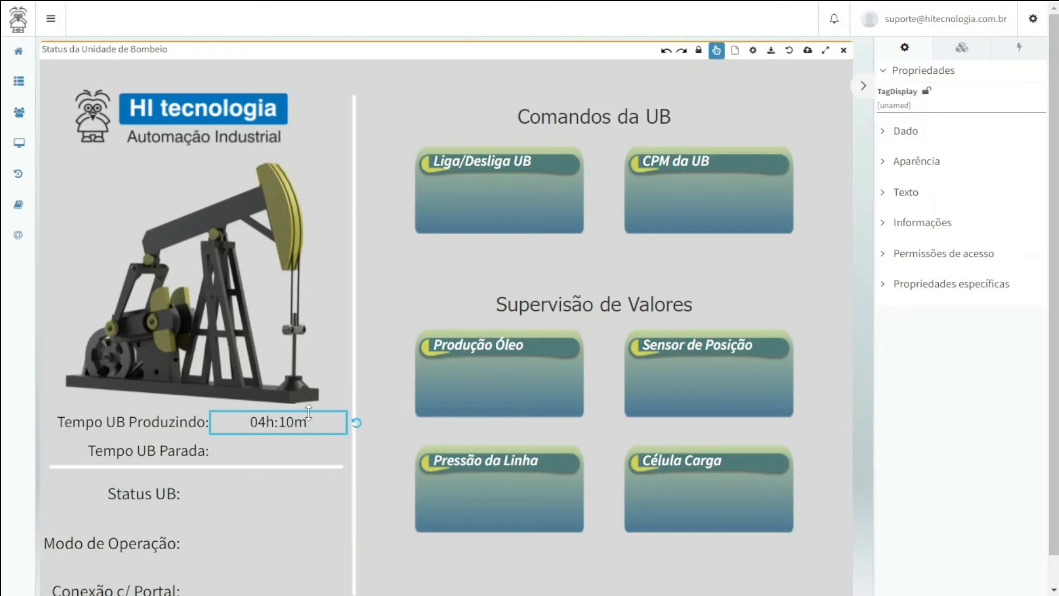
# Step: Give the Tempo UB Produzindo tag display a white background fill
pyautogui.click(447, 563)
pyautogui.click(292, 429)
pyautogui.click(885, 162)
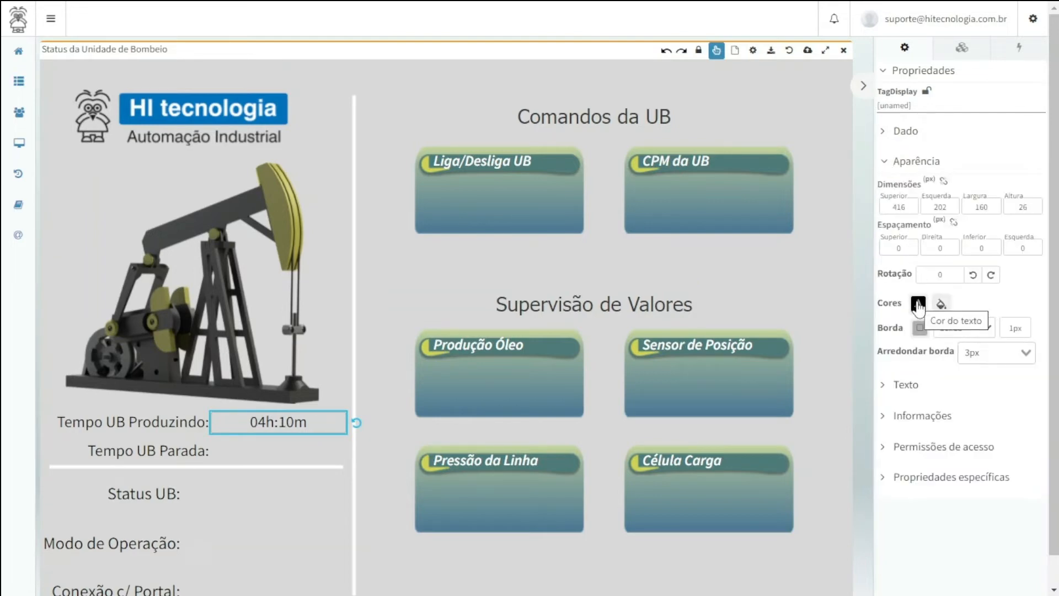
pyautogui.click(941, 305)
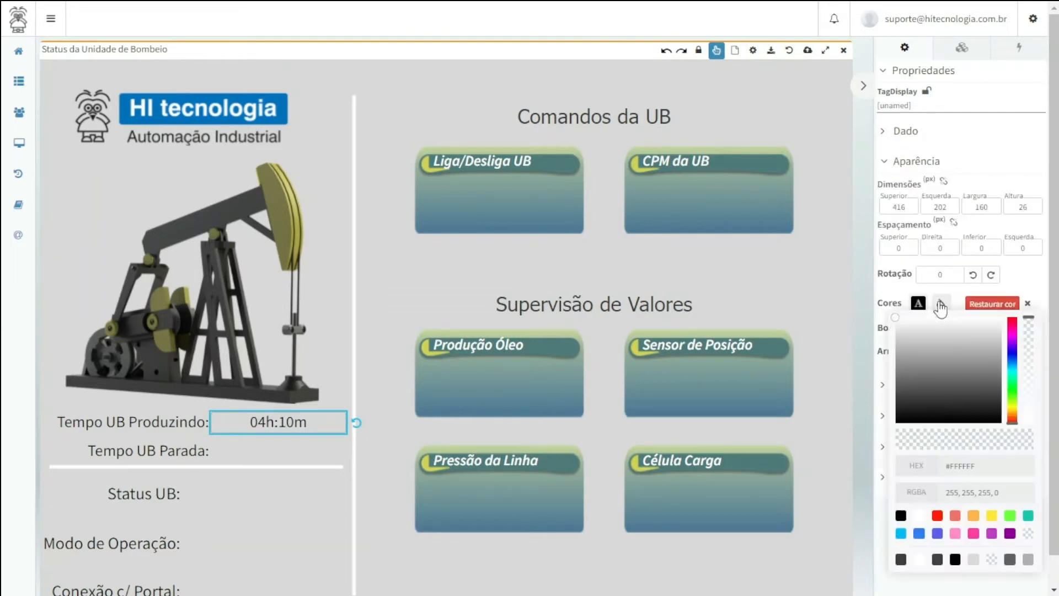
pyautogui.click(918, 517)
pyautogui.click(449, 288)
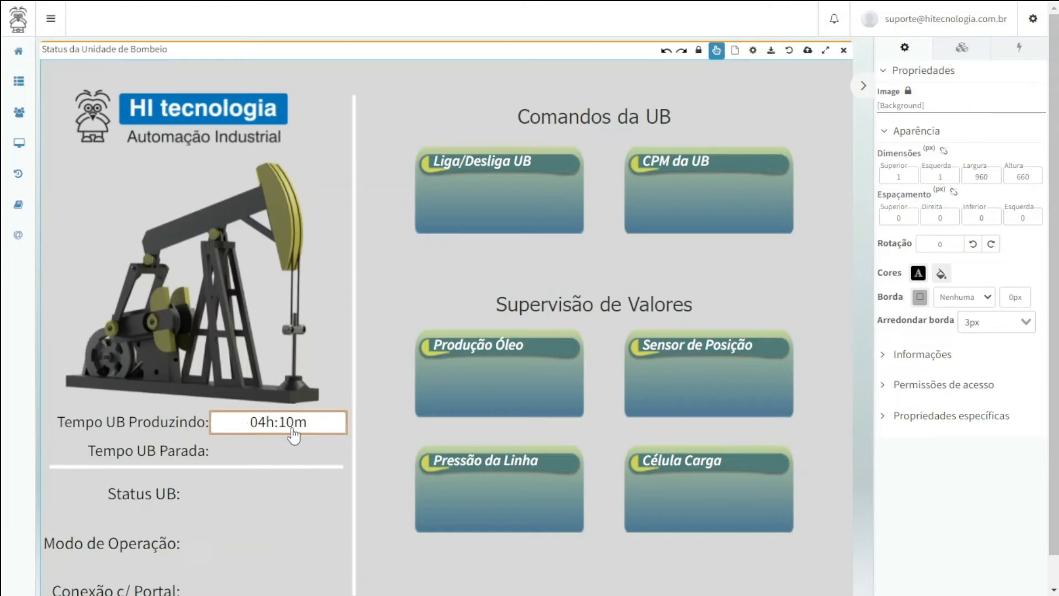
pyautogui.click(327, 432)
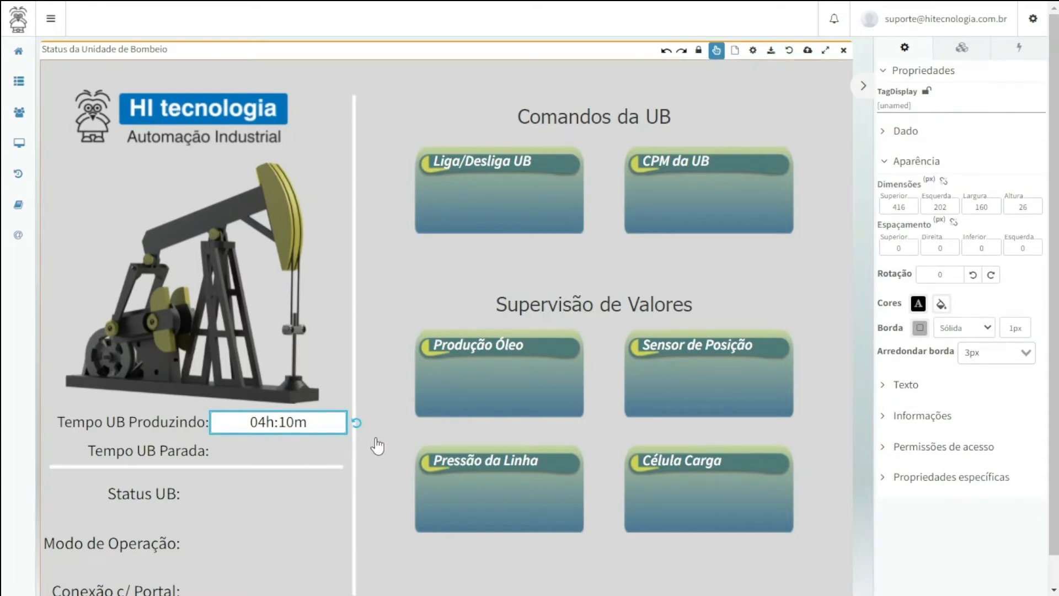
pyautogui.click(378, 463)
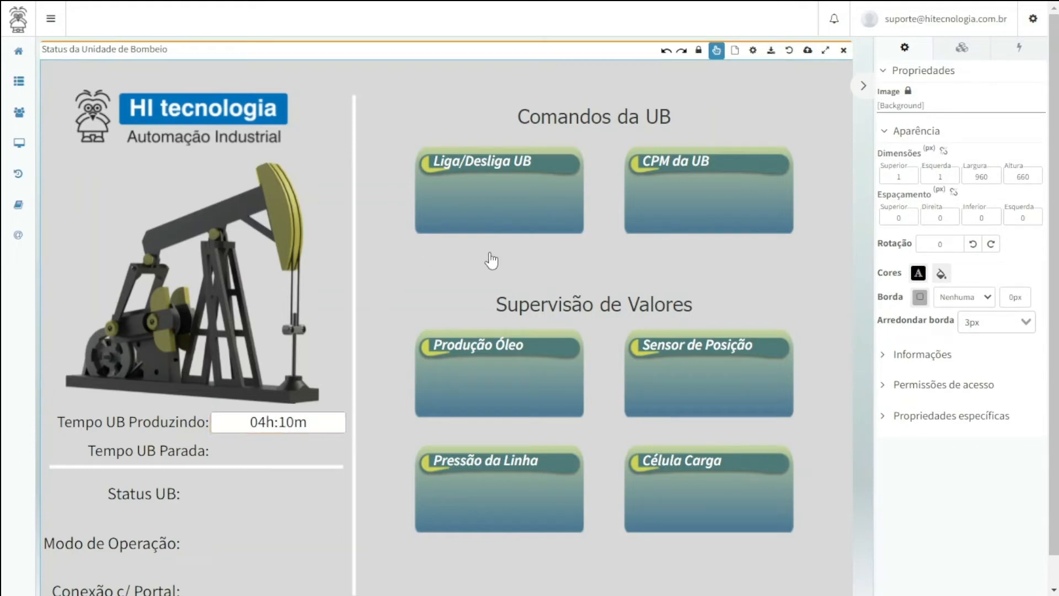
pyautogui.click(307, 430)
pyautogui.click(889, 165)
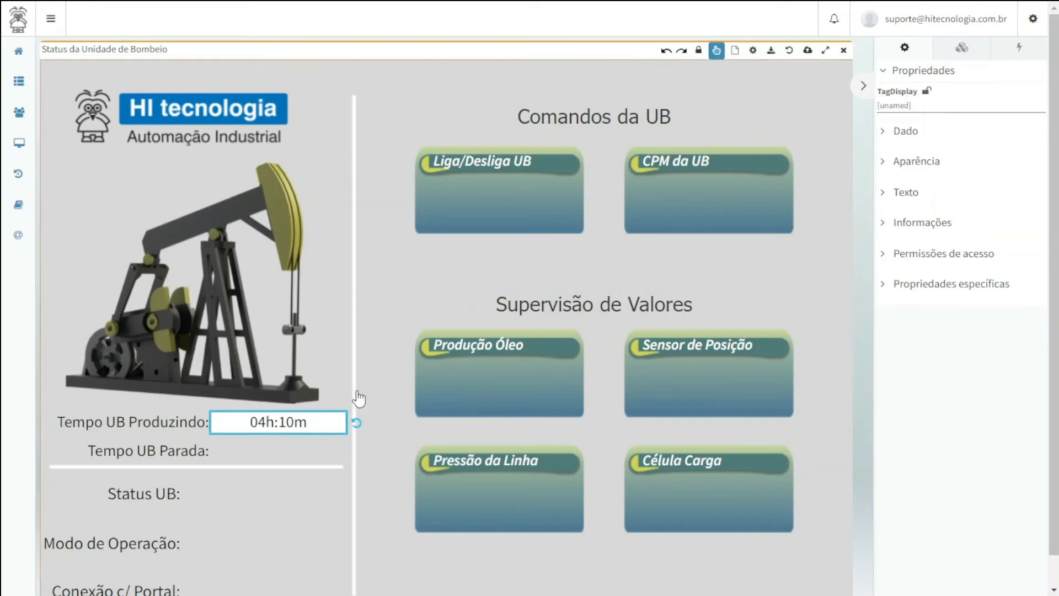
pyautogui.click(382, 353)
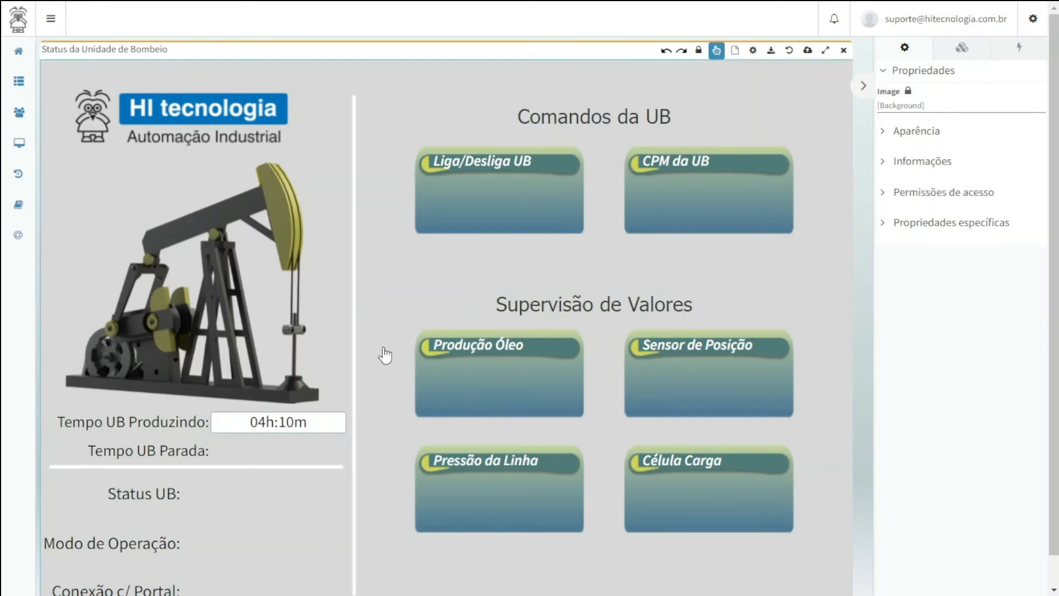
# Step: Duplicate the Tempo UB Produzindo tag display and place the copy beside the Tempo UB Parada label
pyautogui.click(300, 430)
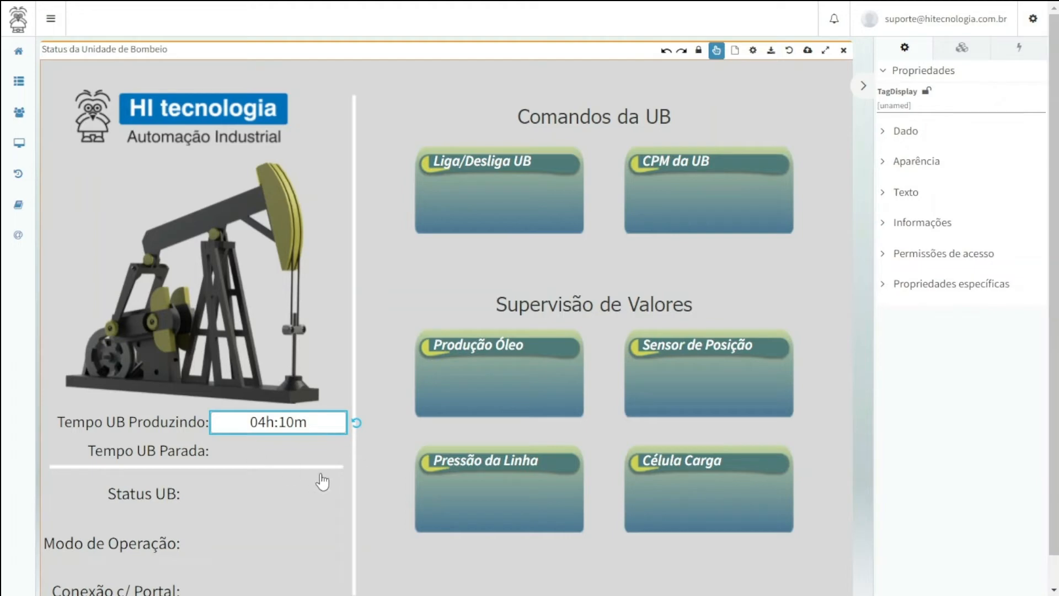
pyautogui.hotkey('ctrl', 'c')
pyautogui.hotkey('ctrl', 'v')
pyautogui.moveTo(272, 440); pyautogui.dragTo(264, 459)
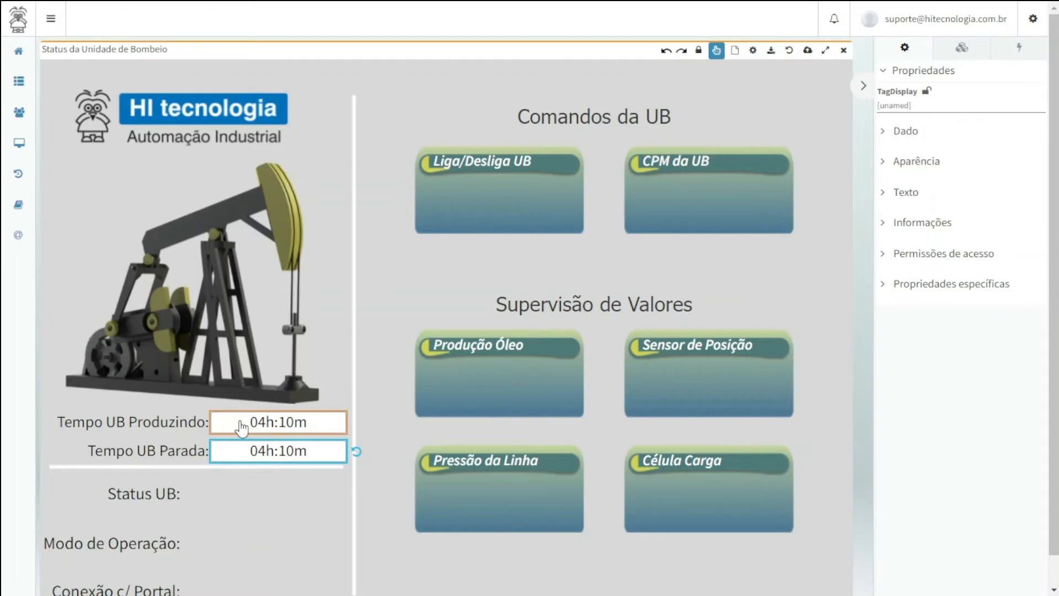
# Step: Align the Tempo UB Produzindo and Tempo UB Parada tag displays along their left edges
pyautogui.keyDown('shift'); pyautogui.click(241, 426); pyautogui.keyUp('shift')
pyautogui.rightClick(241, 427)
pyautogui.moveTo(299, 549)
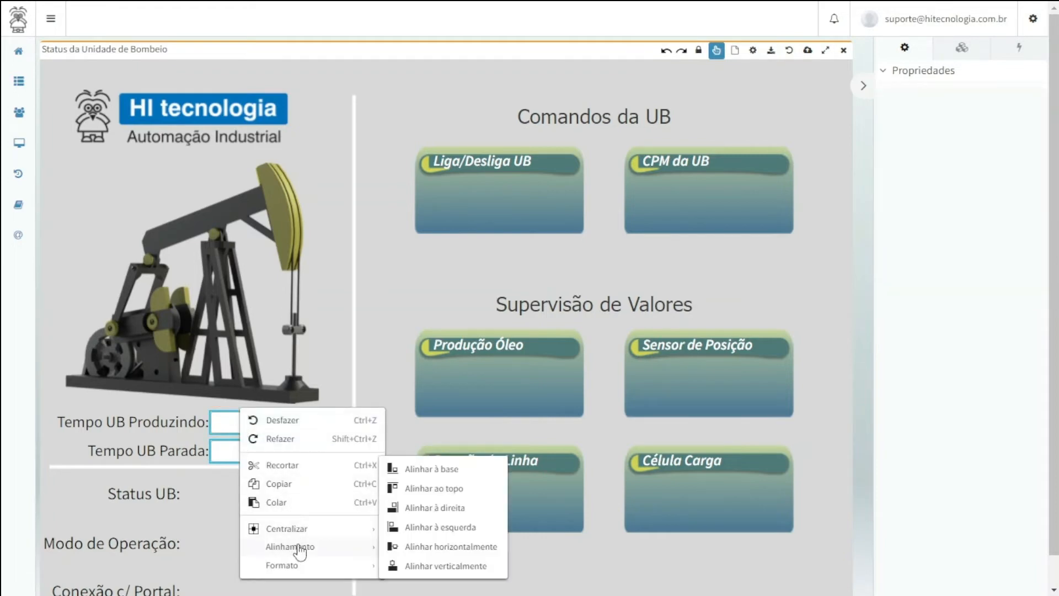
pyautogui.click(447, 527)
pyautogui.click(316, 515)
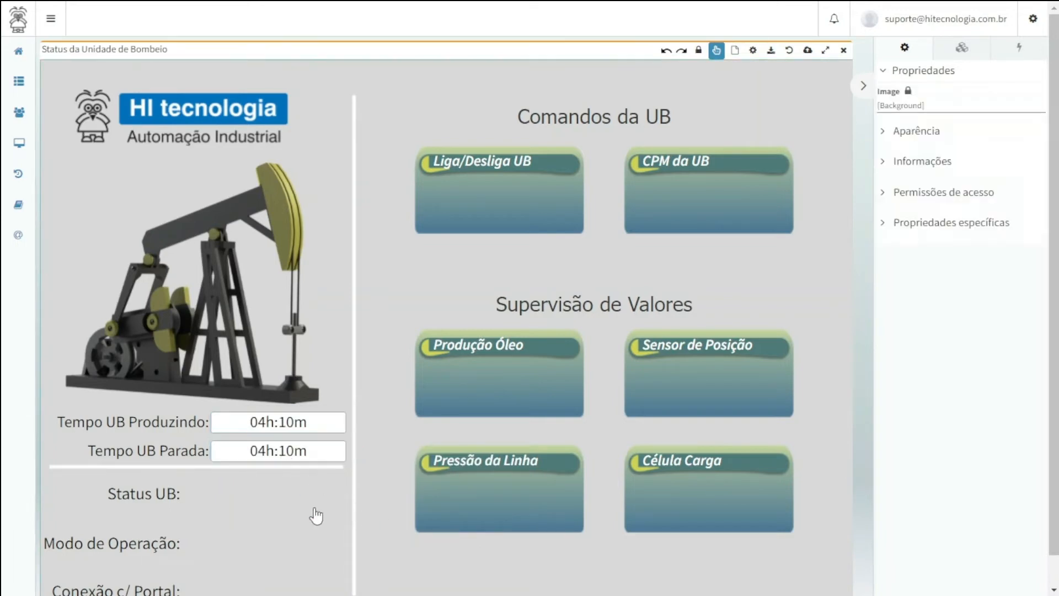
# Step: Link the tag display beside the Tempo UB Parada label to the Simulador UB data "Tempo UB Parada"
pyautogui.click(259, 463)
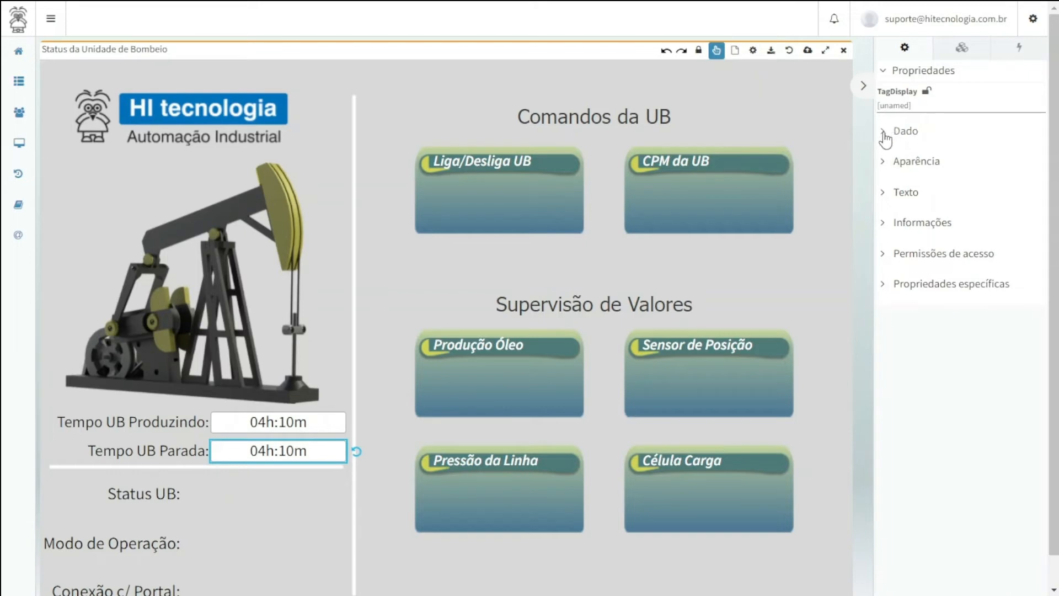
pyautogui.click(887, 132)
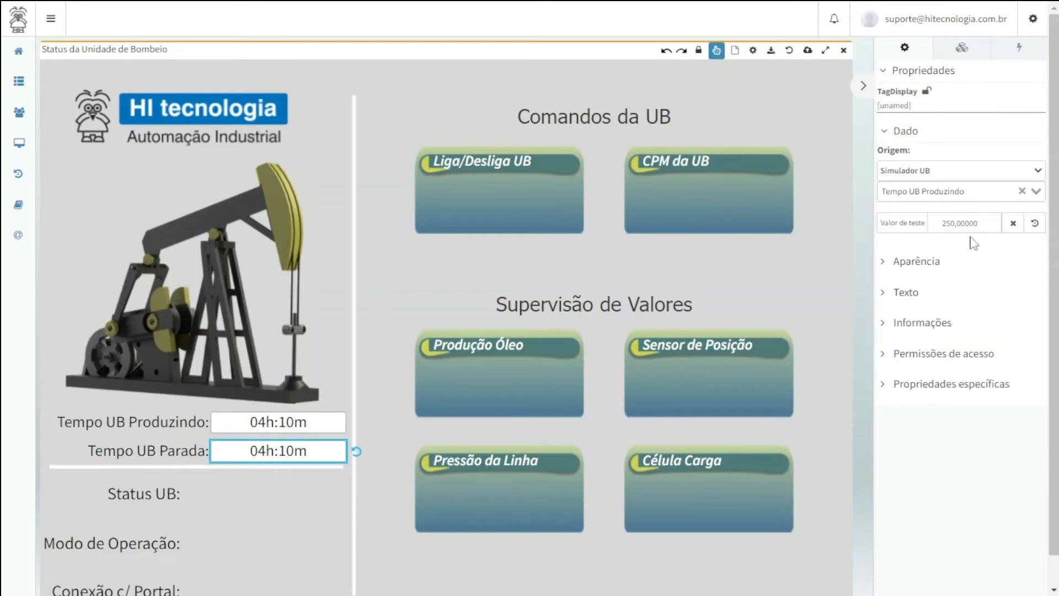
pyautogui.click(885, 133)
pyautogui.click(885, 162)
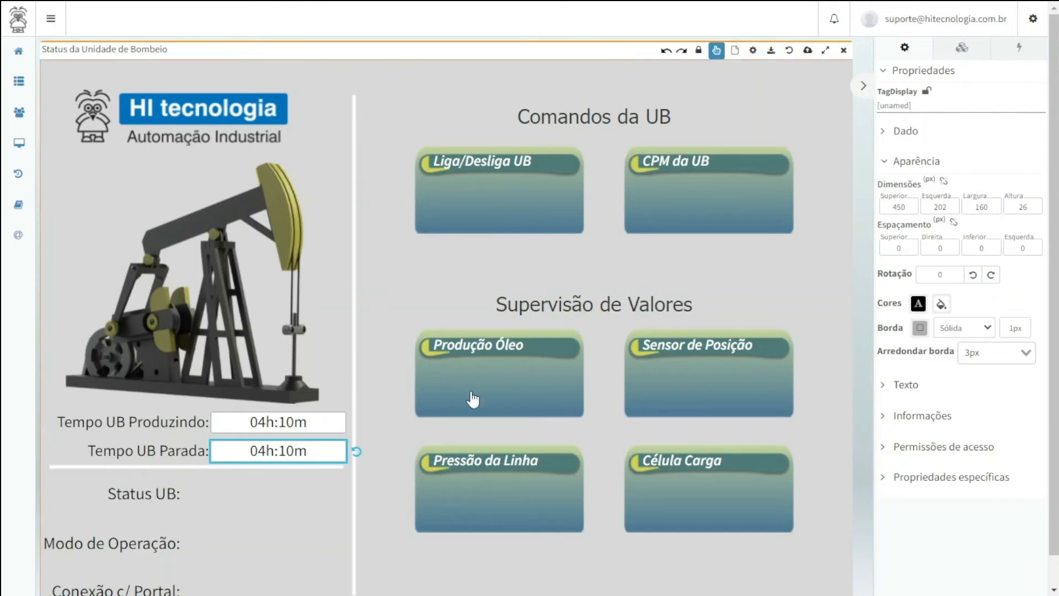
pyautogui.click(886, 160)
pyautogui.click(885, 133)
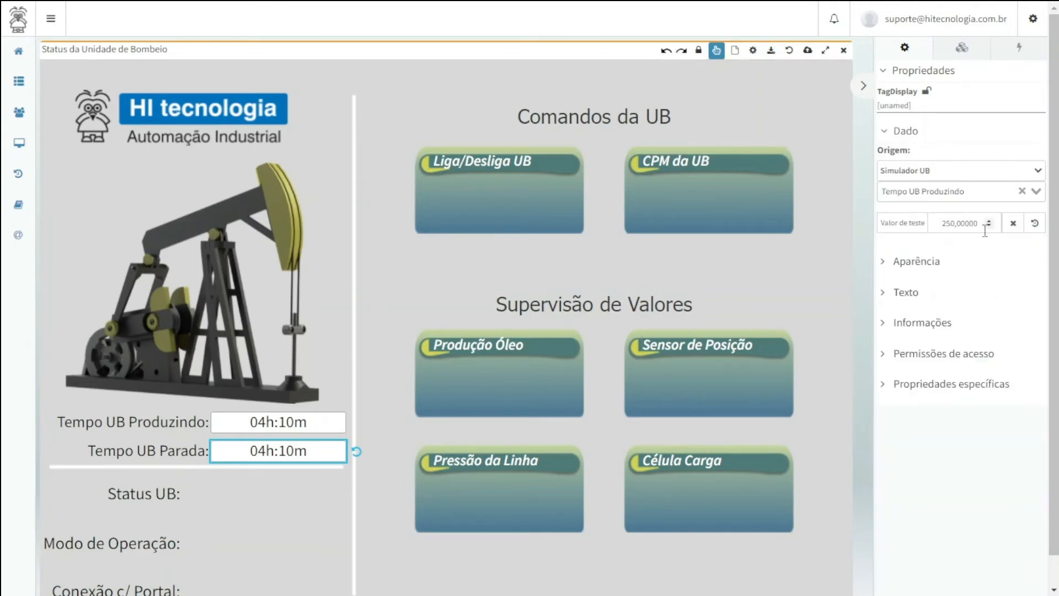
pyautogui.click(1037, 189)
pyautogui.scroll(-3, 987, 319)
pyautogui.scroll(3, 987, 337)
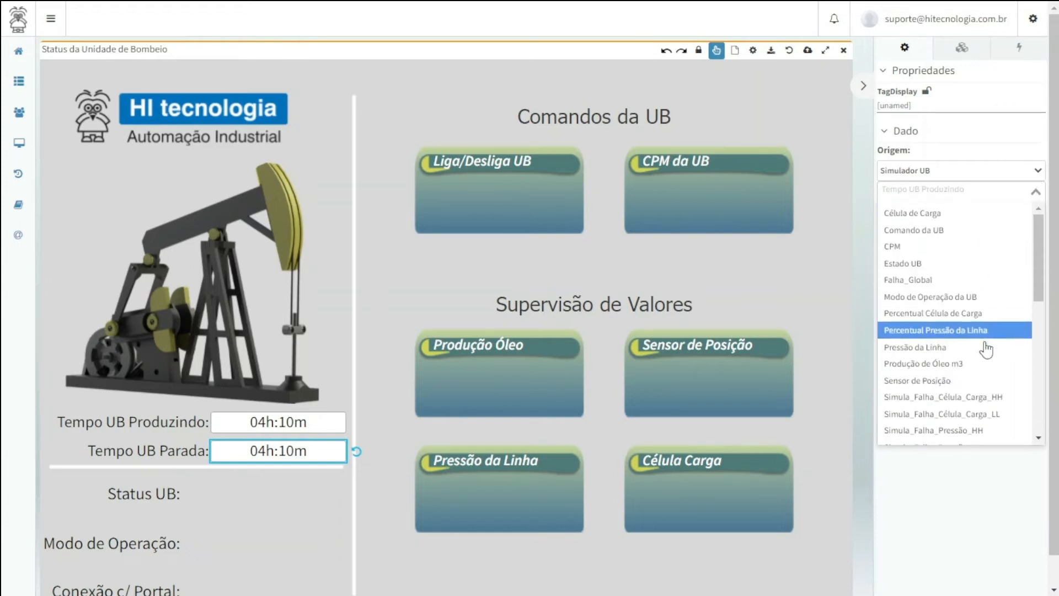
pyautogui.scroll(-2, 985, 353)
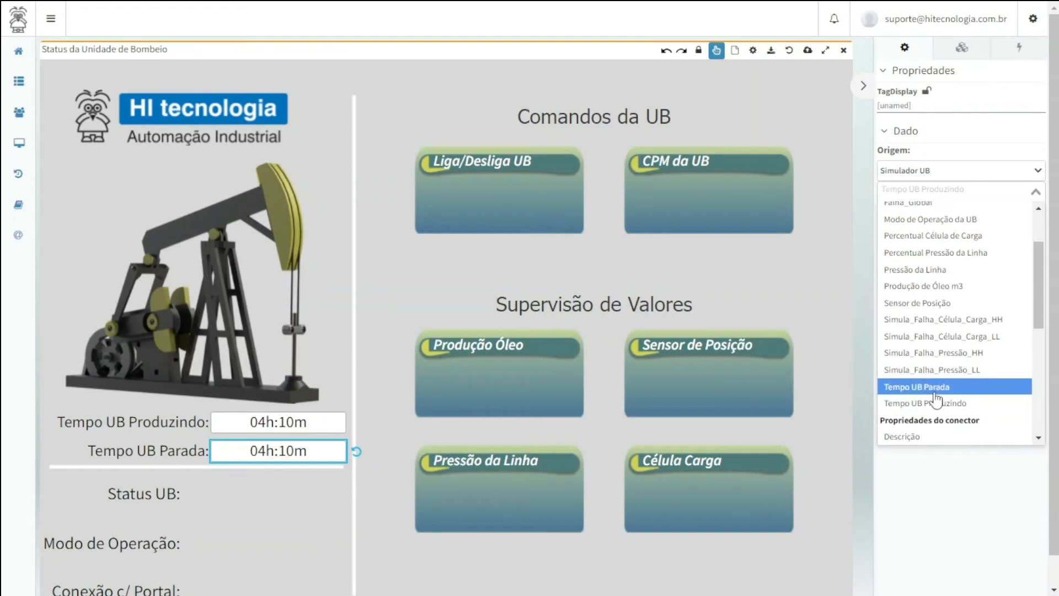
pyautogui.click(952, 388)
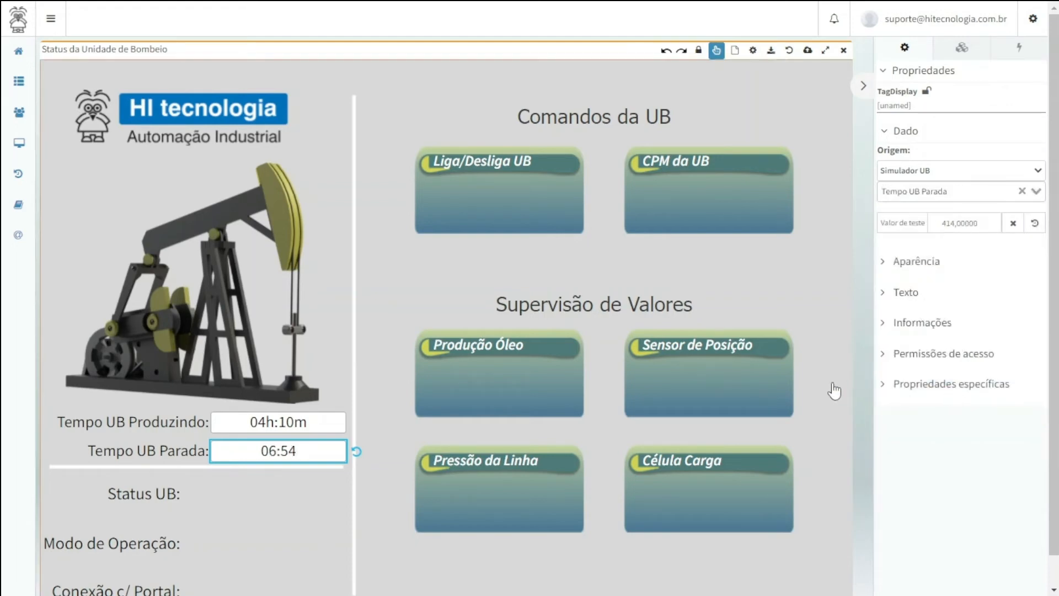
pyautogui.click(894, 134)
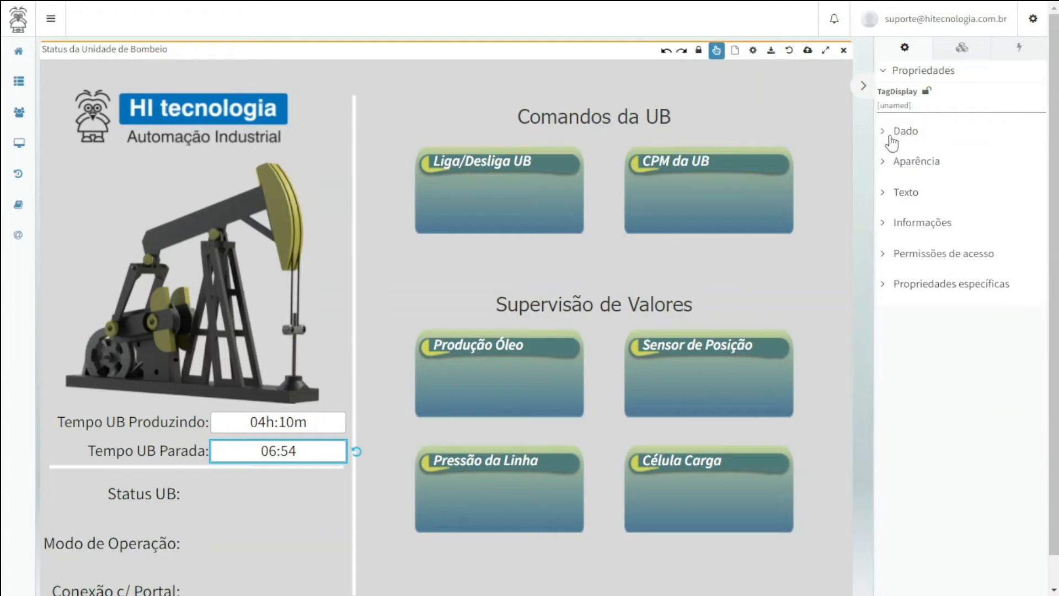
# Step: Set the format of the Tempo UB Parada tag display to "hh[h]:mm[m]"
pyautogui.click(892, 287)
pyautogui.click(922, 326)
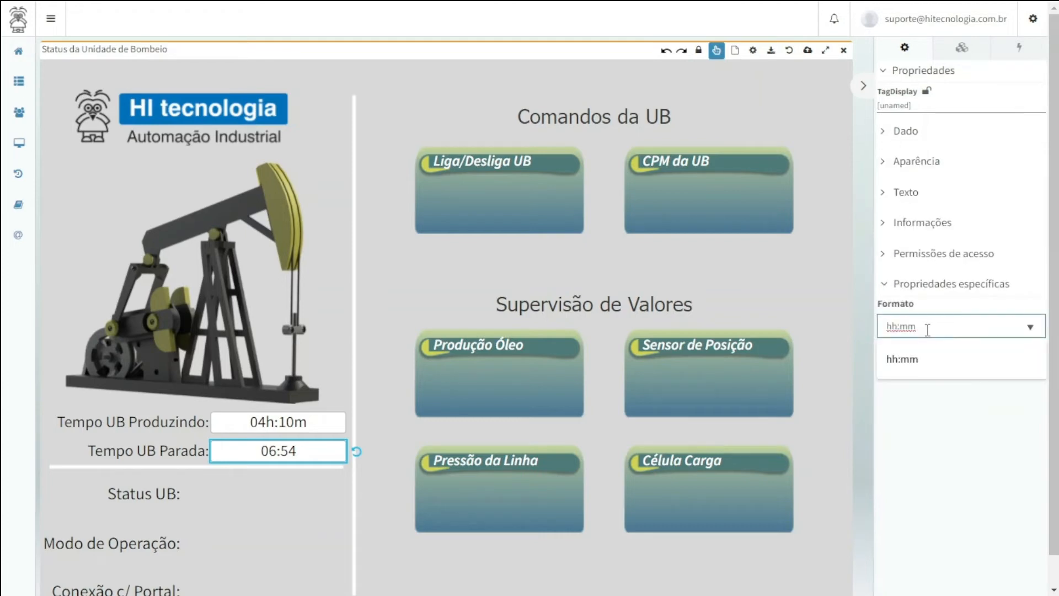
pyautogui.write('[m')
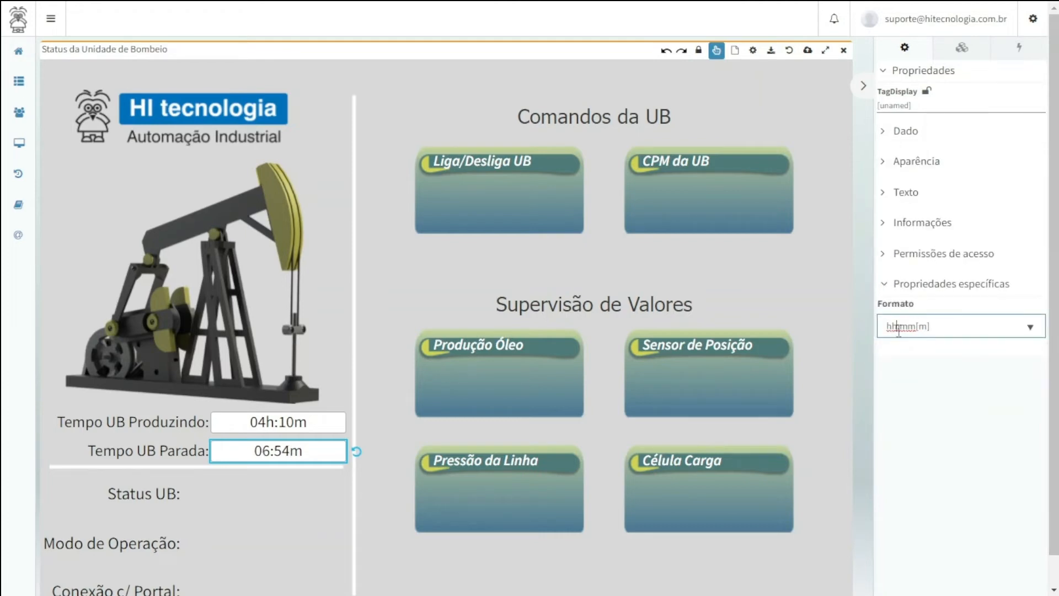
pyautogui.press('Left')
pyautogui.press('Left')
pyautogui.press('Left')
pyautogui.press('Left')
pyautogui.press('Left')
pyautogui.write('[h')
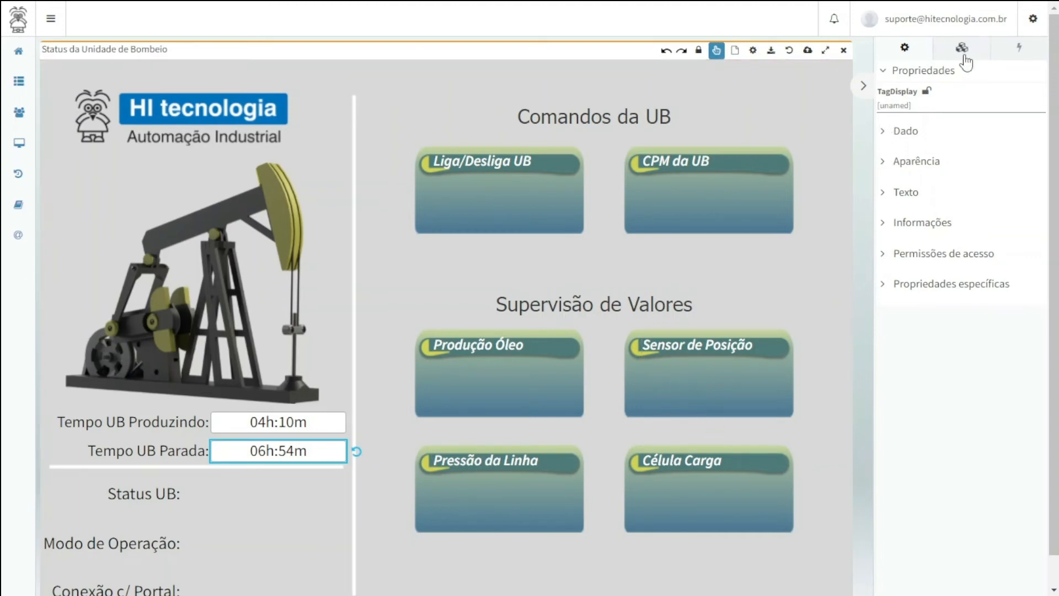
pyautogui.click(838, 269)
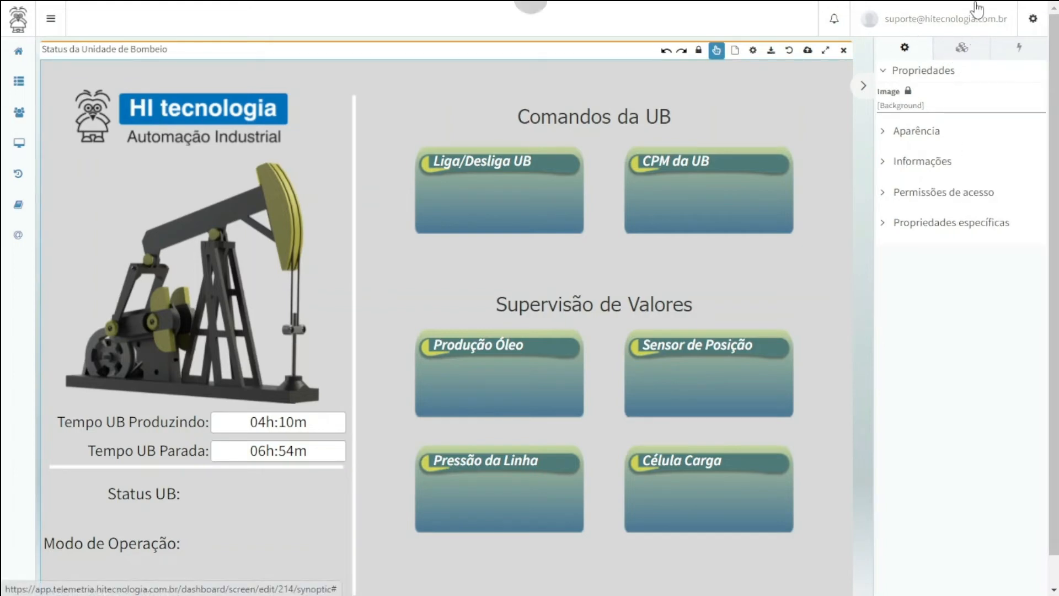
# Step: Add a TagDisplay inside the Produção Óleo box and link it to the Simulador UB data "Produção de Óleo m3"
pyautogui.click(962, 48)
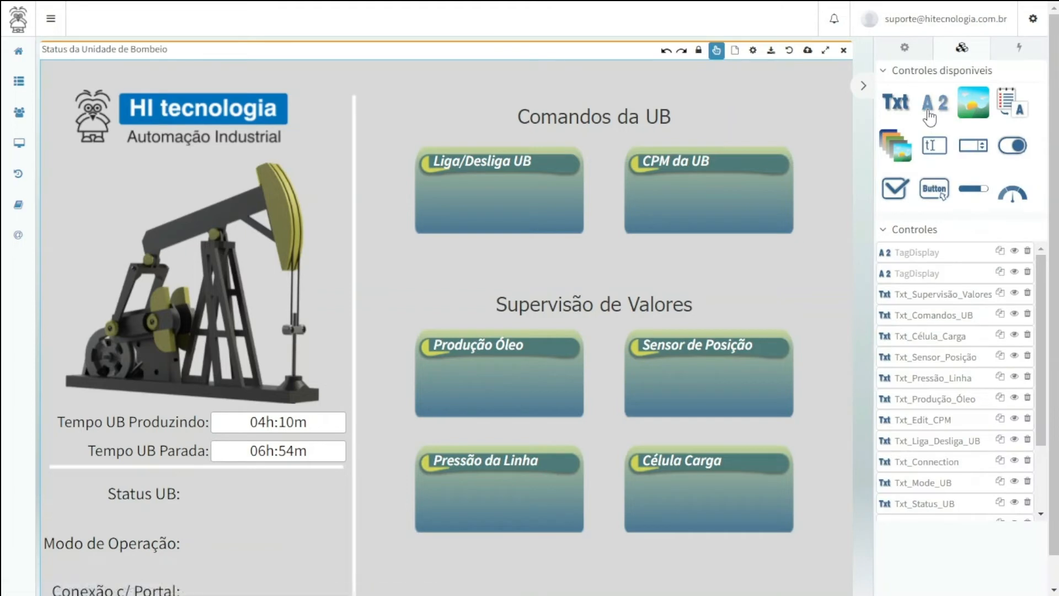
pyautogui.moveTo(934, 116); pyautogui.dragTo(509, 390)
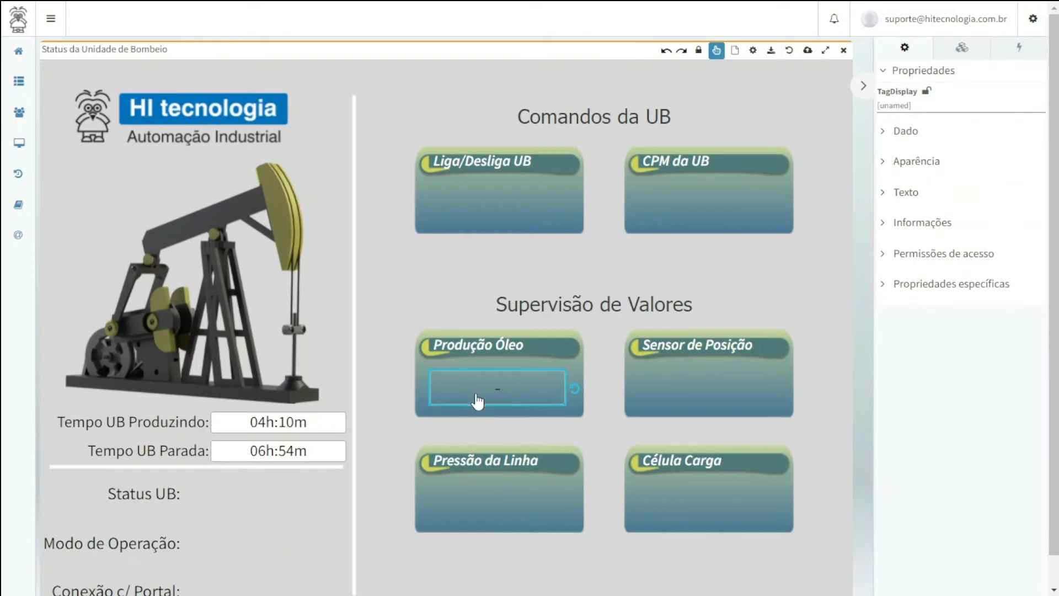
pyautogui.click(886, 133)
pyautogui.click(933, 196)
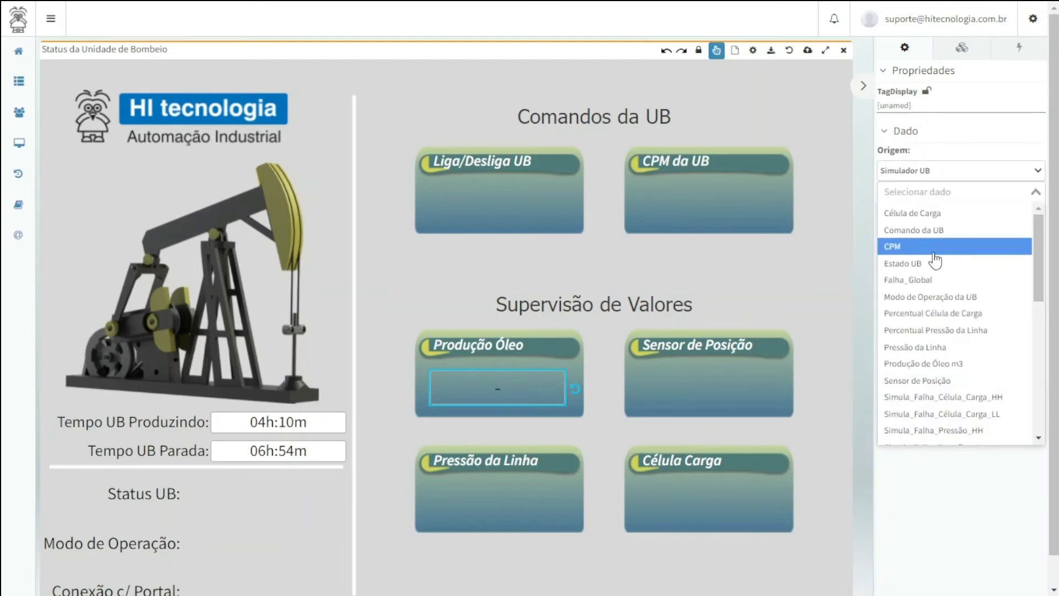
pyautogui.click(941, 365)
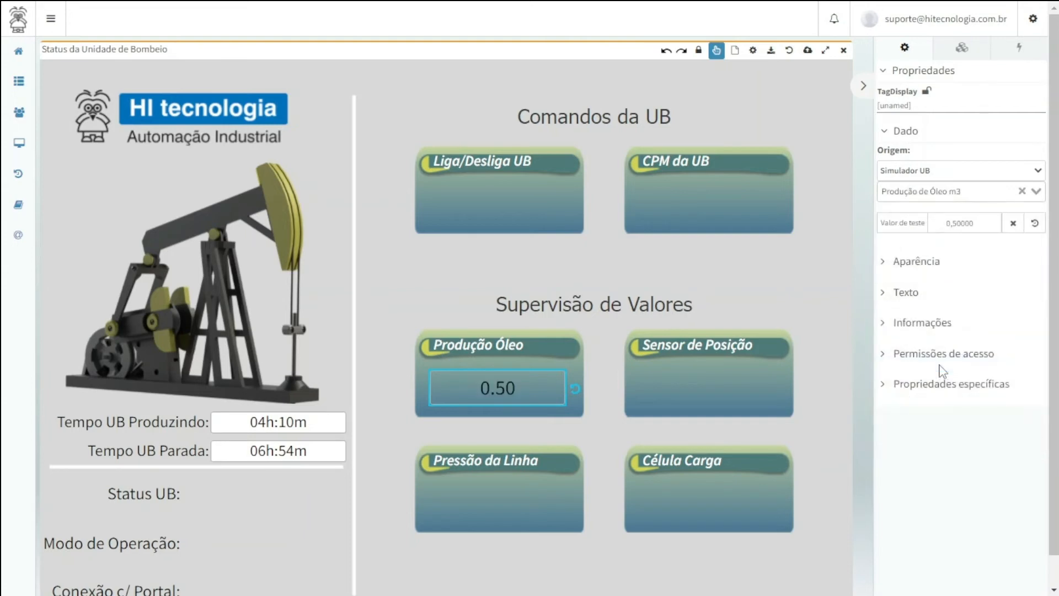
# Step: Set the left position of the Produção Óleo tag display to 462 px
pyautogui.click(890, 135)
pyautogui.click(884, 165)
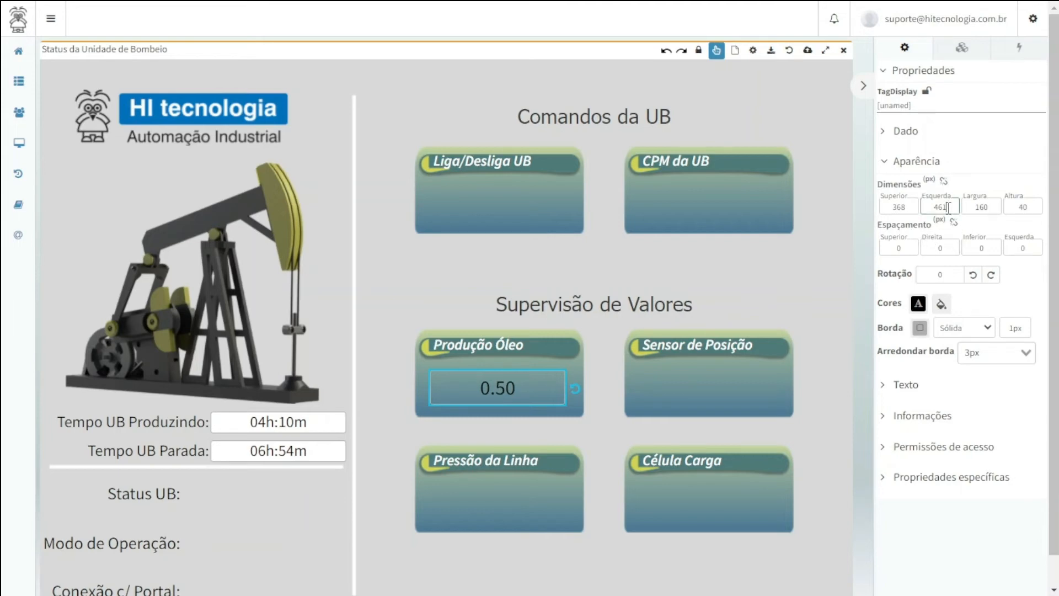
pyautogui.press('Up')
# Step: Give the Produção Óleo tag display a white background and set its border style to Nenhuma
pyautogui.click(941, 304)
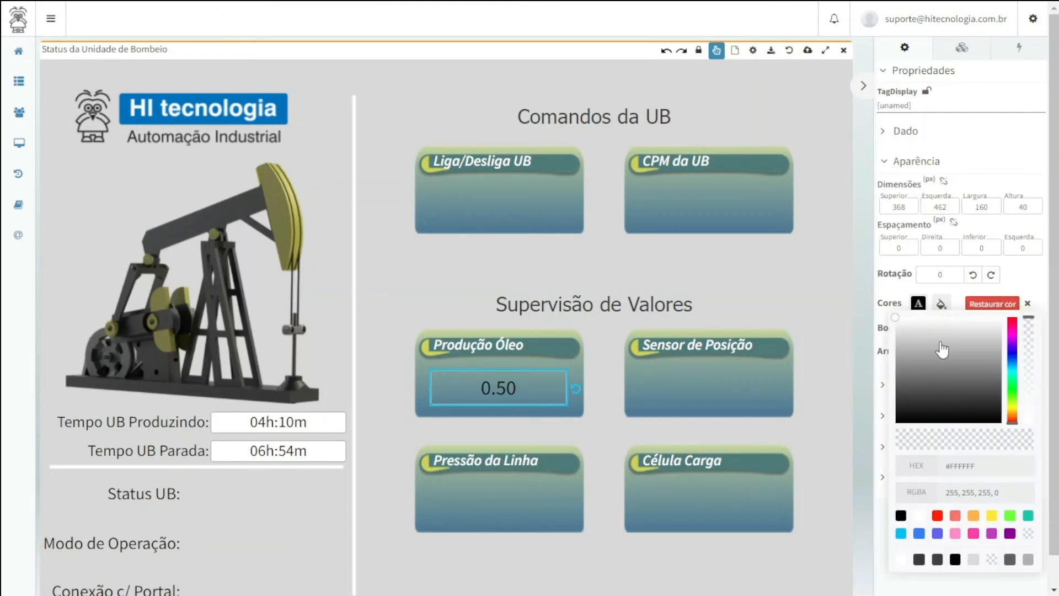
pyautogui.click(920, 516)
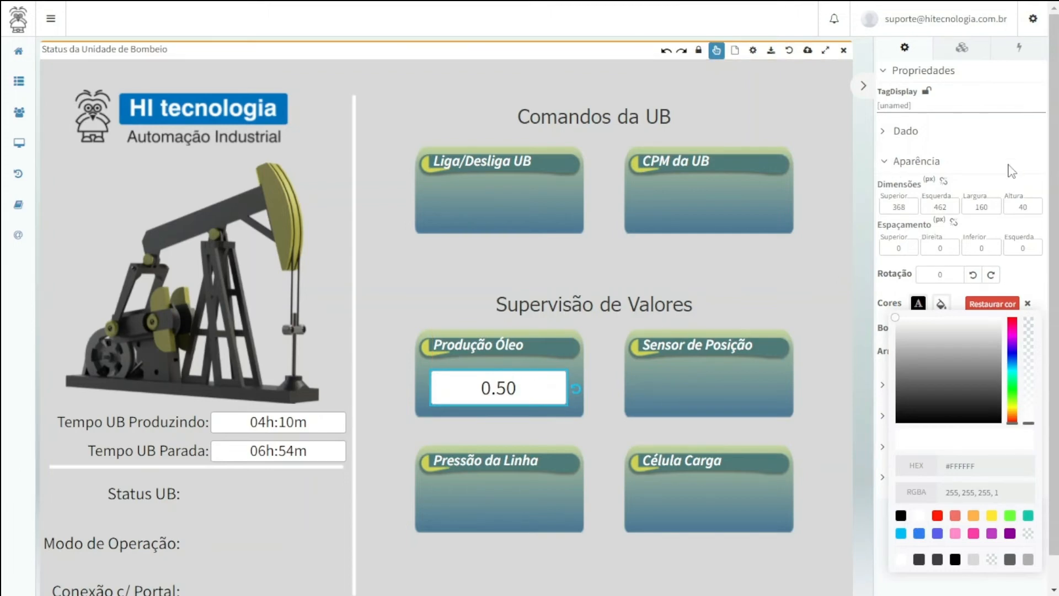
pyautogui.click(1011, 171)
pyautogui.click(964, 327)
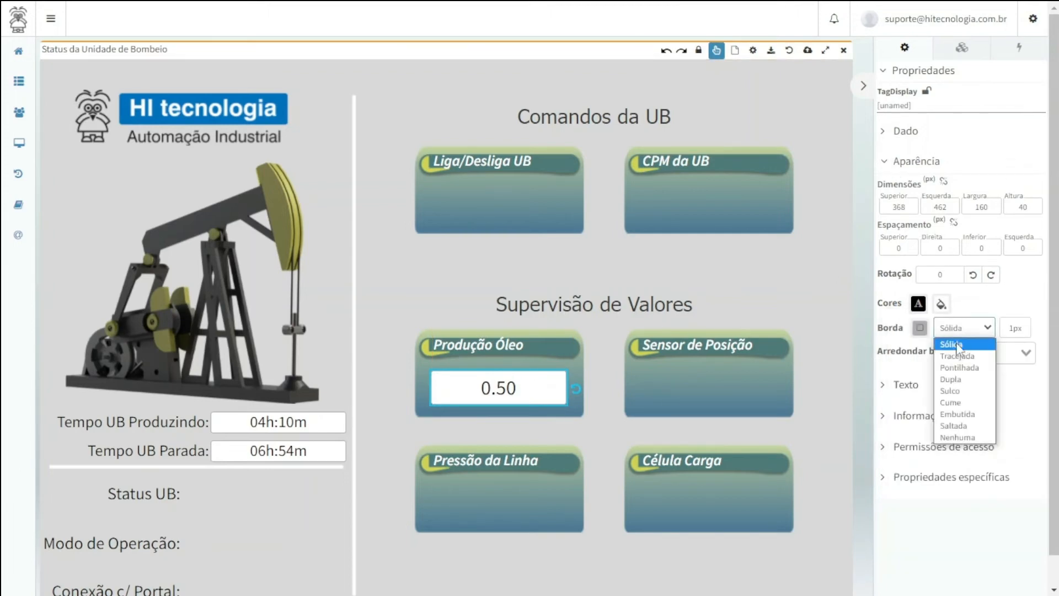
pyautogui.click(957, 439)
pyautogui.click(849, 297)
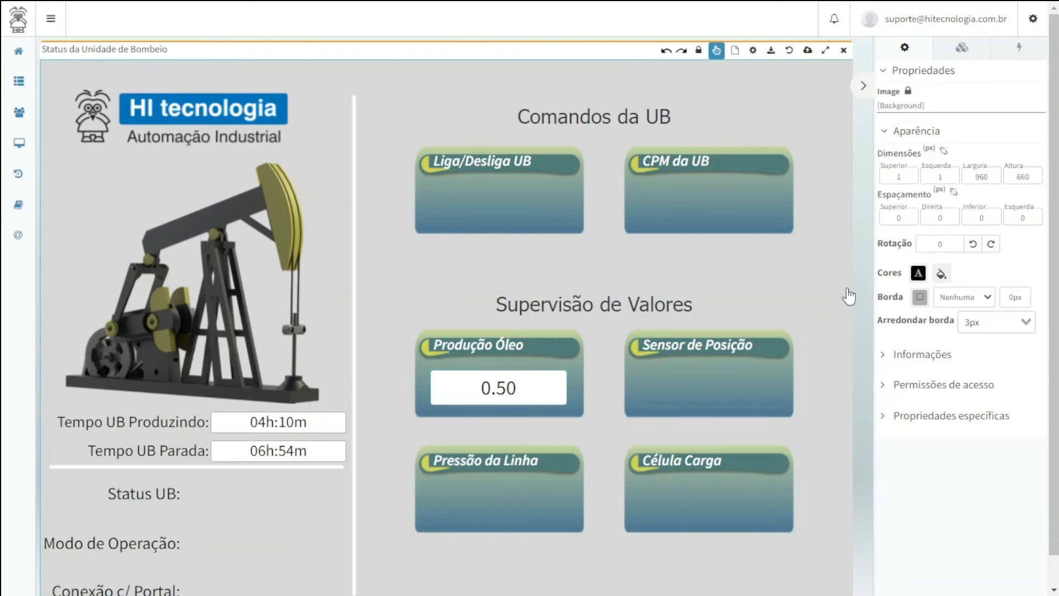
# Step: Append the unit m3 to the Produção Óleo tag display's format, making it "%.2f m3"
pyautogui.click(511, 398)
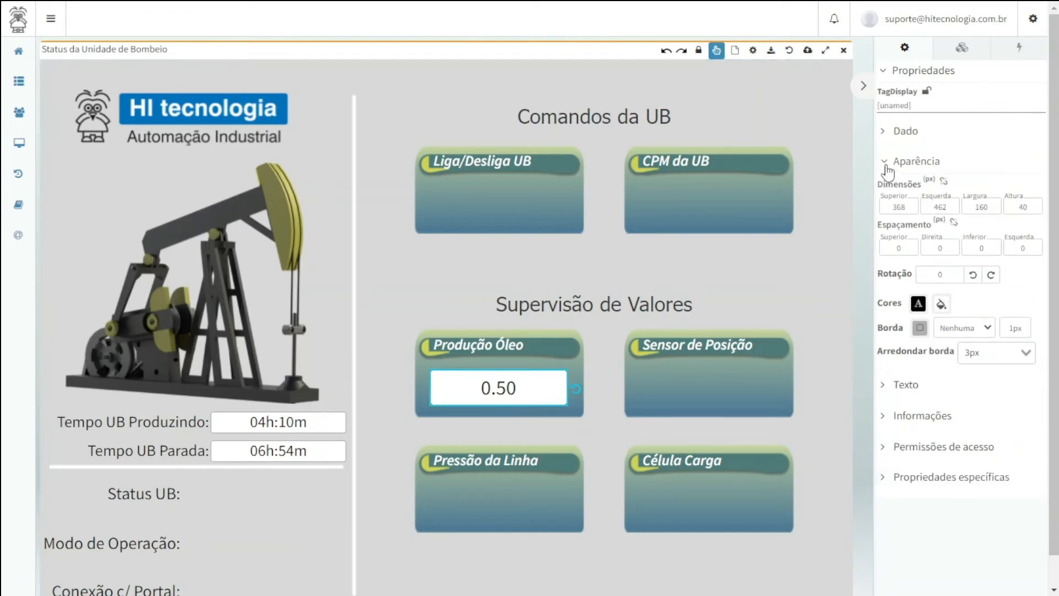
pyautogui.click(886, 162)
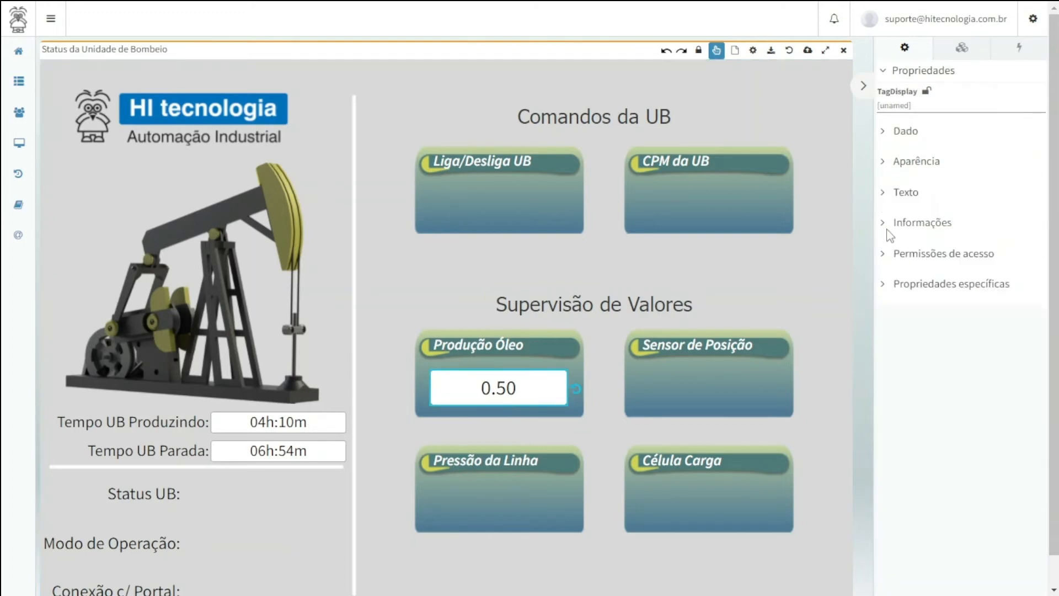
pyautogui.click(884, 194)
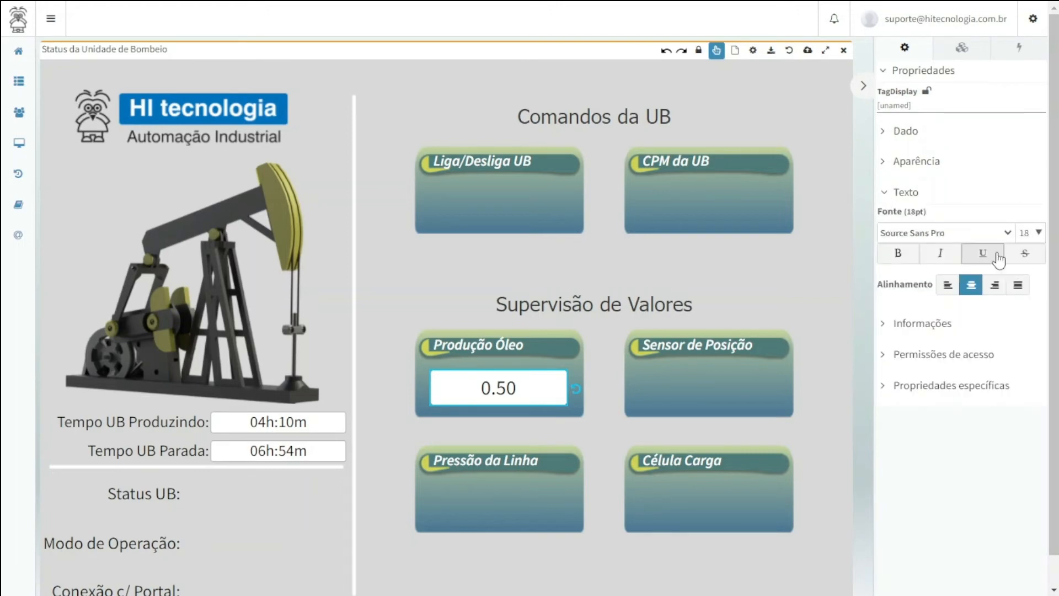
pyautogui.click(888, 193)
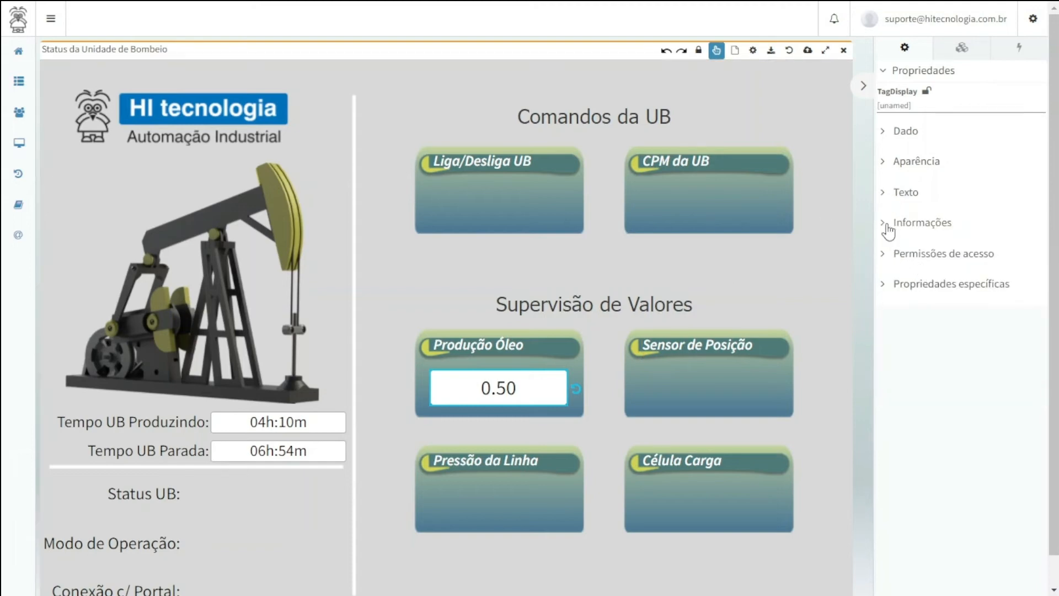
pyautogui.click(887, 230)
pyautogui.click(887, 230)
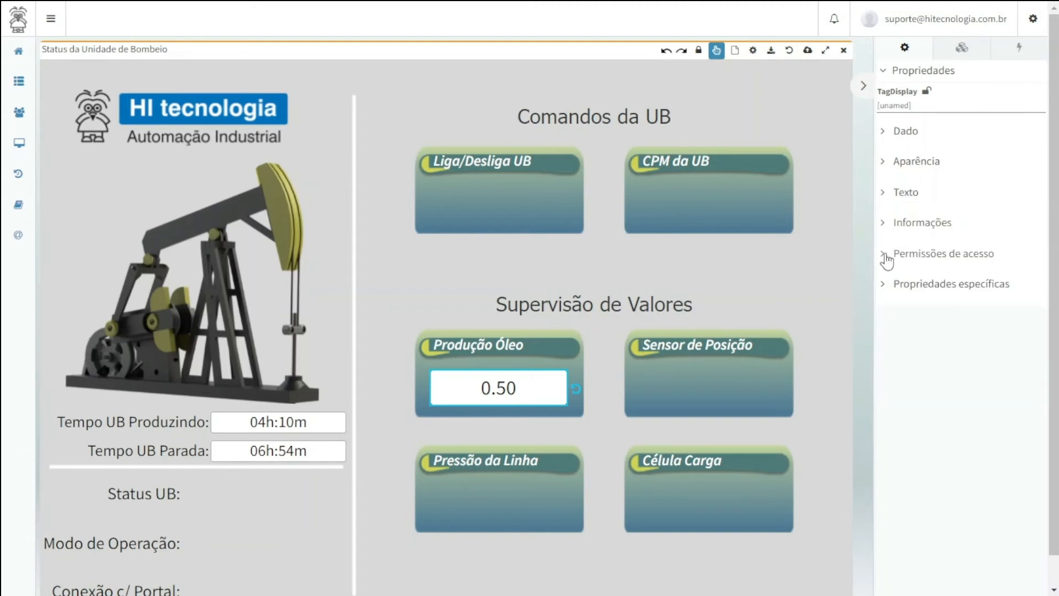
pyautogui.click(885, 294)
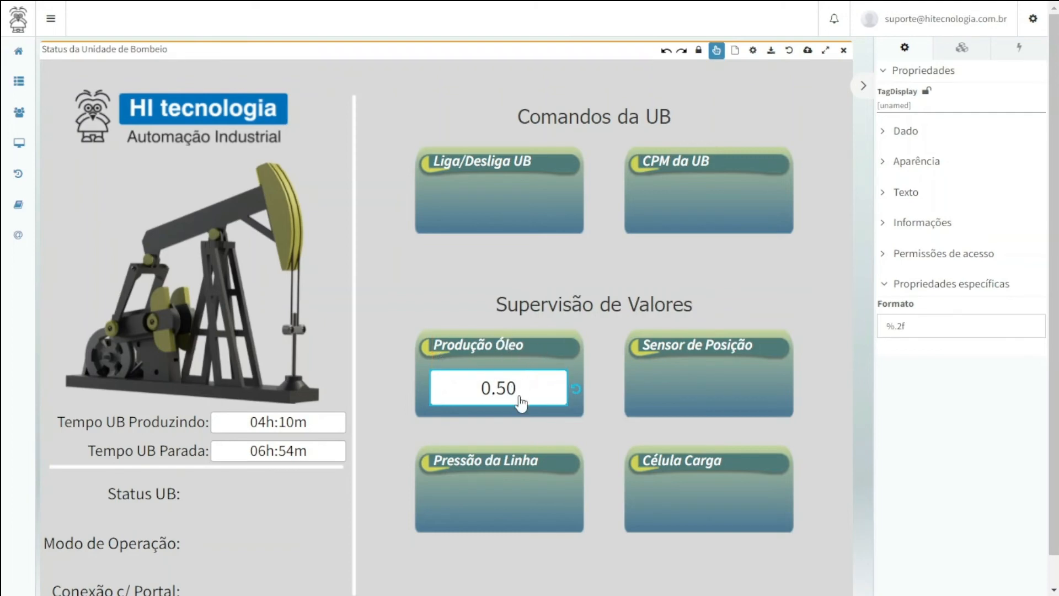
pyautogui.click(929, 328)
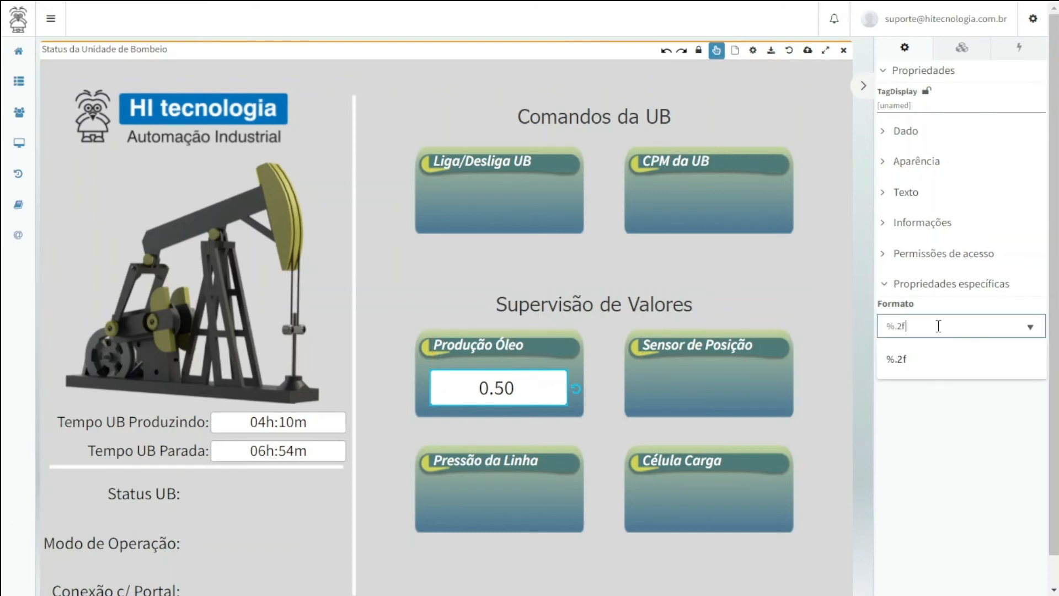
pyautogui.write('m3')
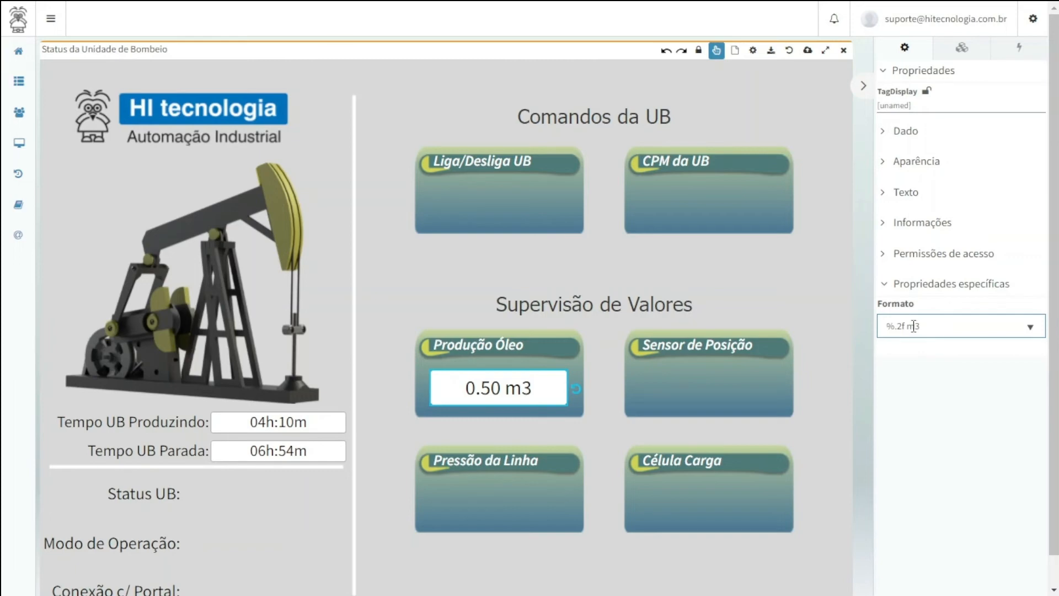
# Step: Try other decimal-place counts such as %.1f and %.3f in the Produção Óleo format and restore "%.2f m3"
pyautogui.click(941, 328)
pyautogui.moveTo(913, 331); pyautogui.dragTo(909, 327)
pyautogui.press('Delete')
pyautogui.write('1')
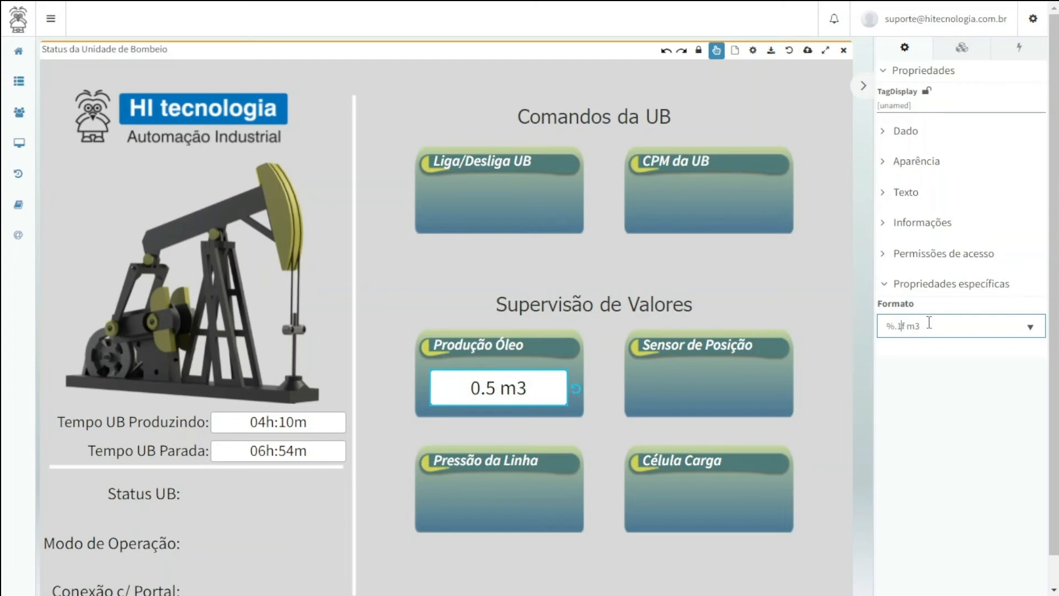
pyautogui.press('BackSpace')
pyautogui.write('3')
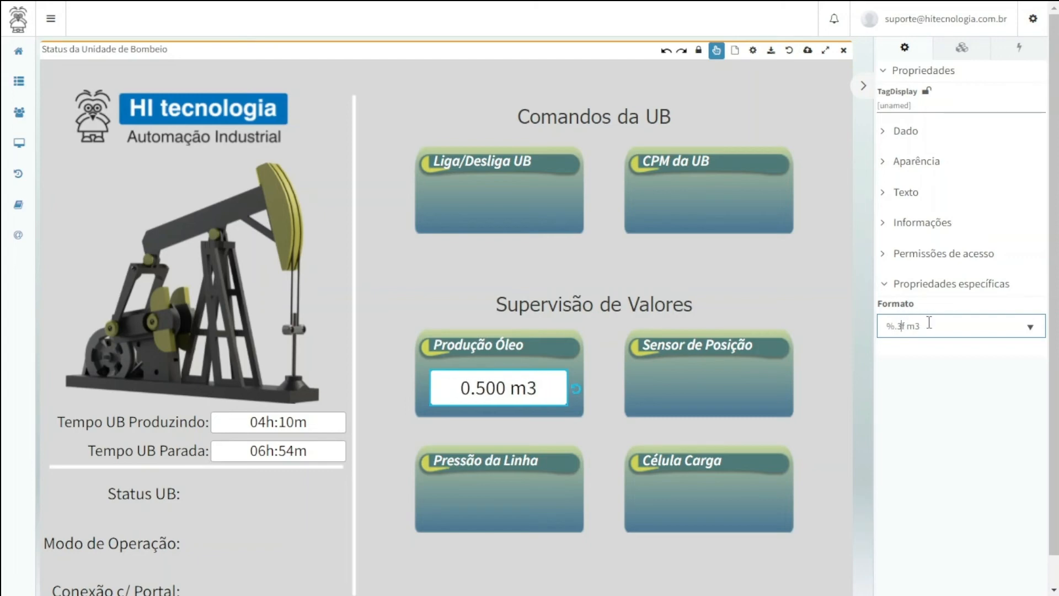
pyautogui.press('BackSpace')
pyautogui.write('4')
pyautogui.press('BackSpace')
pyautogui.write('6')
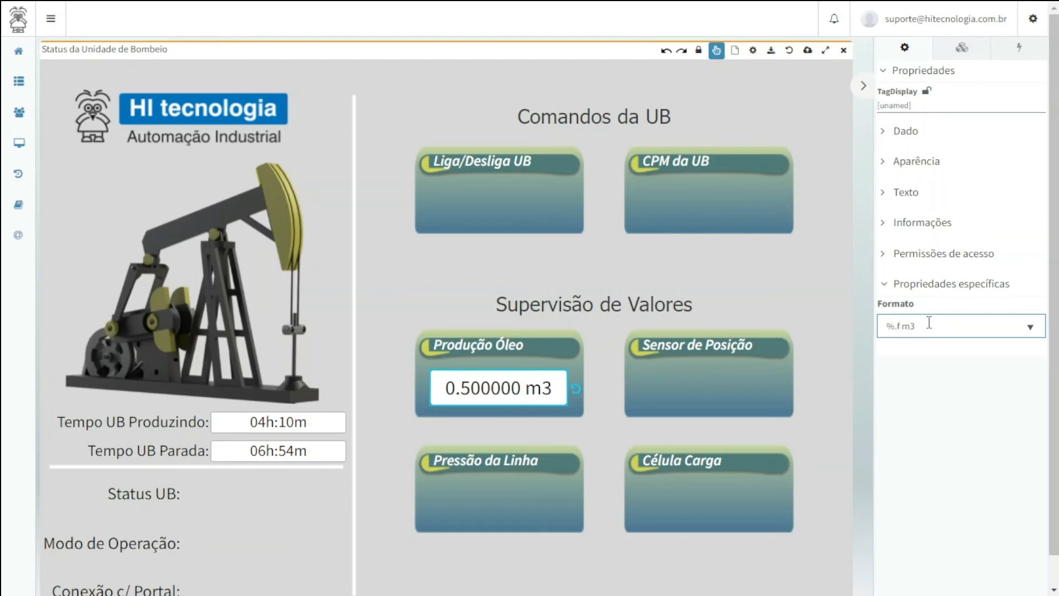
pyautogui.press('BackSpace')
pyautogui.write('5')
pyautogui.press('BackSpace')
pyautogui.write('2')
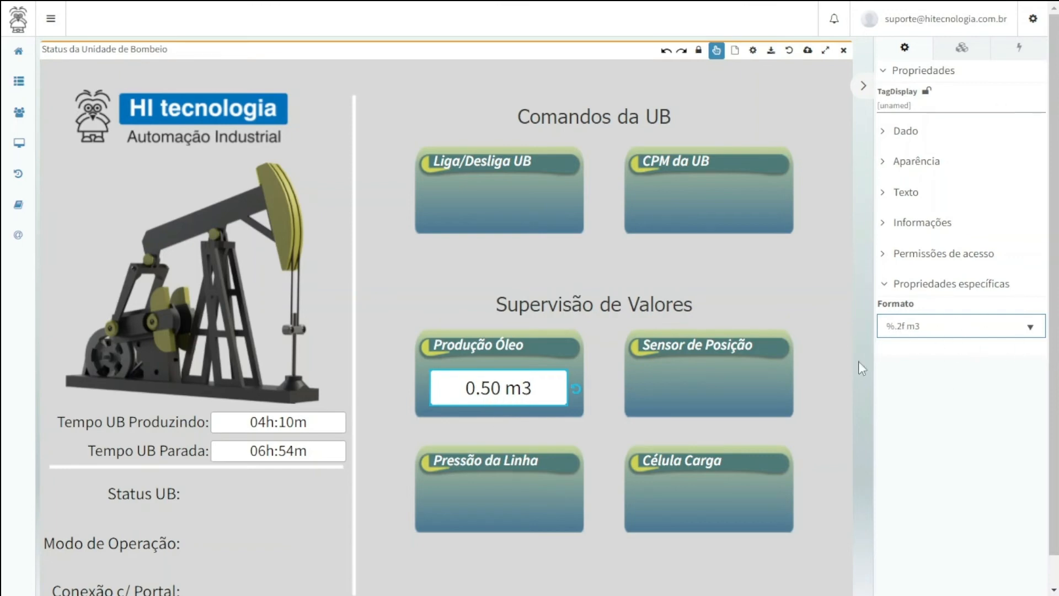
pyautogui.click(814, 292)
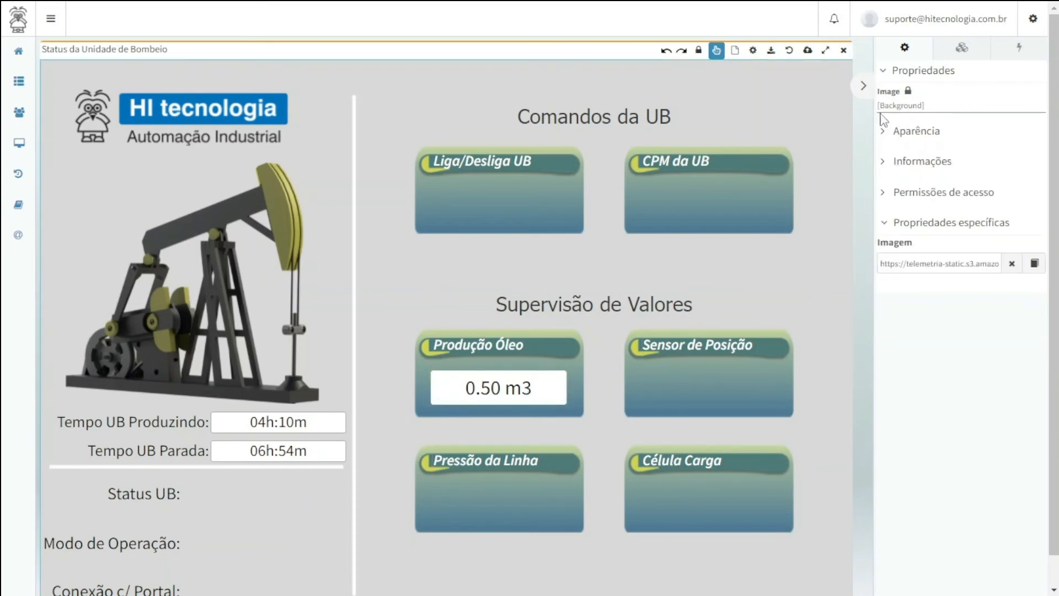
# Step: Duplicate the Produção Óleo tag display and place copies in the Pressão da Linha, Célula Carga and Sensor de Posição boxes
pyautogui.click(863, 88)
pyautogui.scroll(-3, 888, 237)
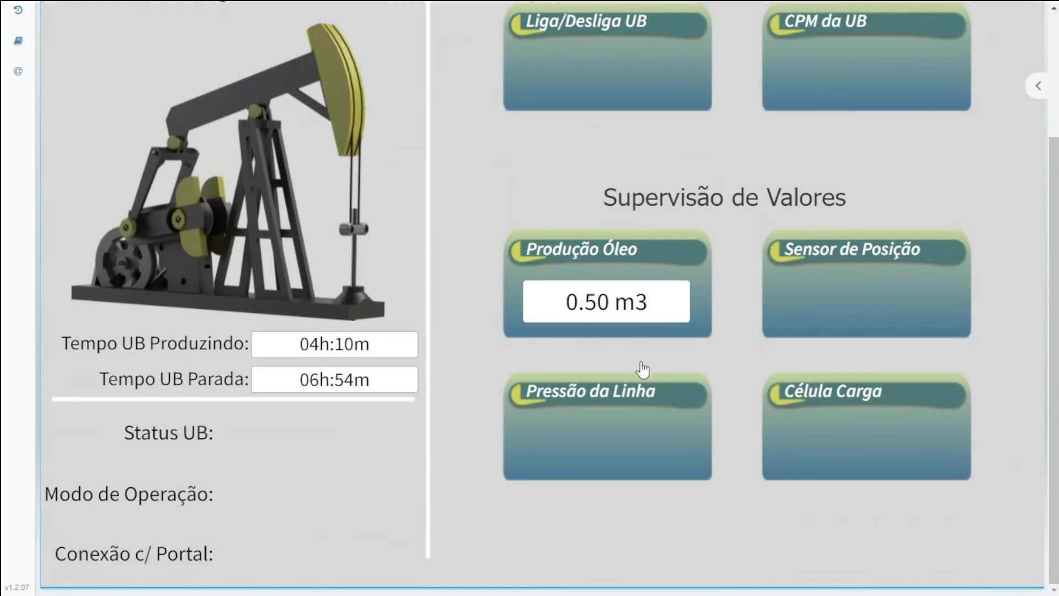
pyautogui.scroll(3, 643, 369)
pyautogui.click(620, 385)
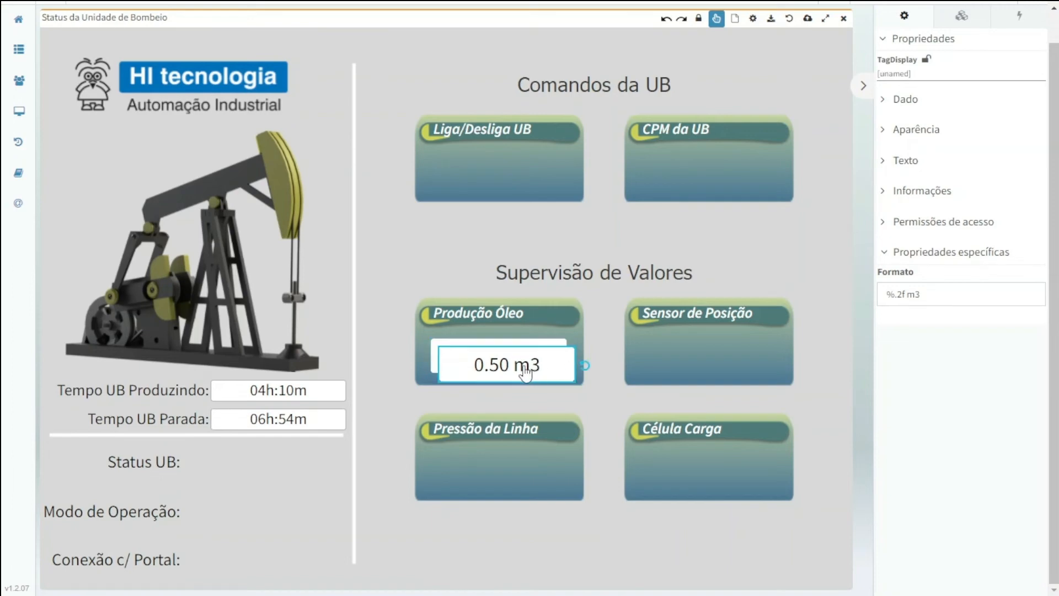
pyautogui.moveTo(517, 368); pyautogui.dragTo(518, 480)
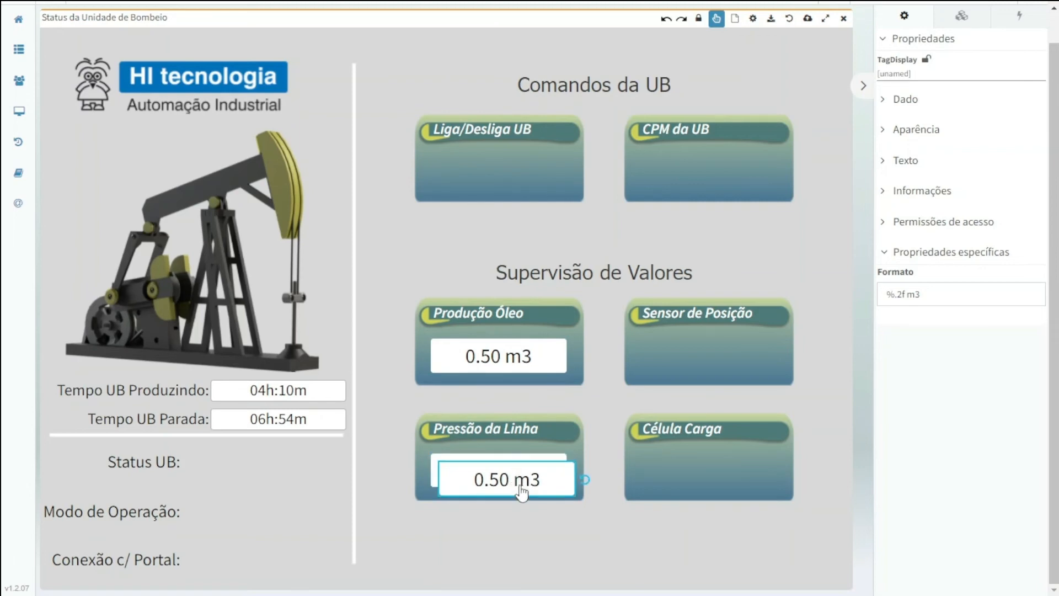
pyautogui.moveTo(517, 480); pyautogui.dragTo(717, 369)
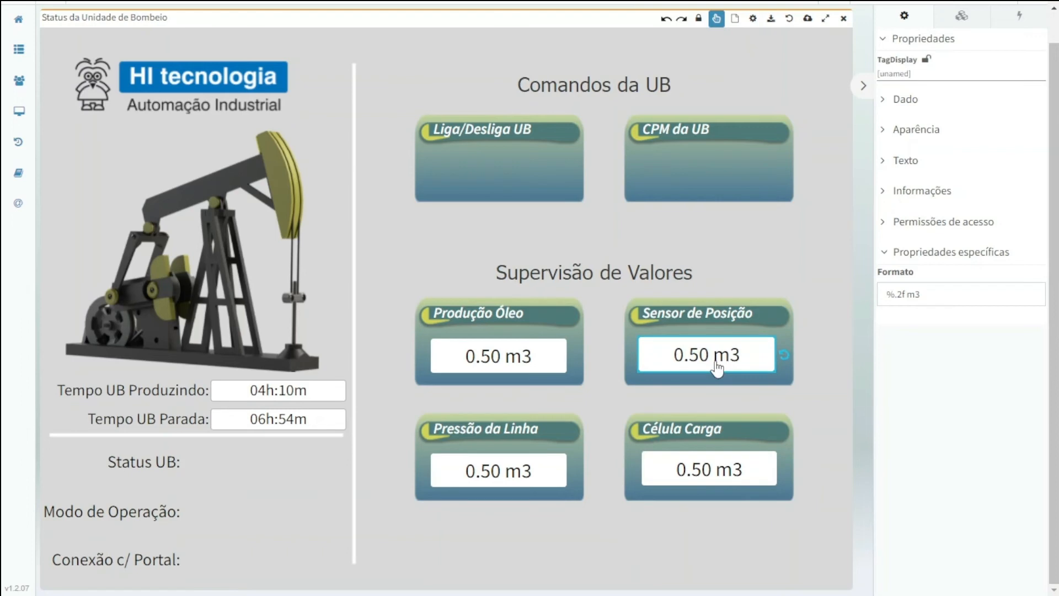
pyautogui.click(718, 249)
# Step: Align the Produção Óleo and Sensor de Posição tag displays along their top edges
pyautogui.click(691, 365)
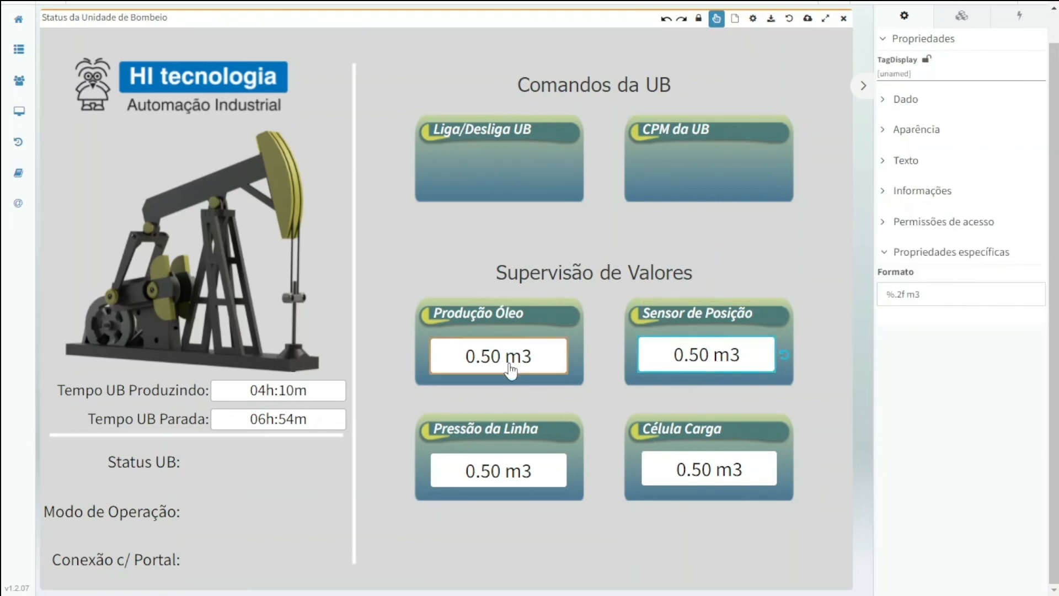
pyautogui.click(512, 368)
pyautogui.rightClick(508, 364)
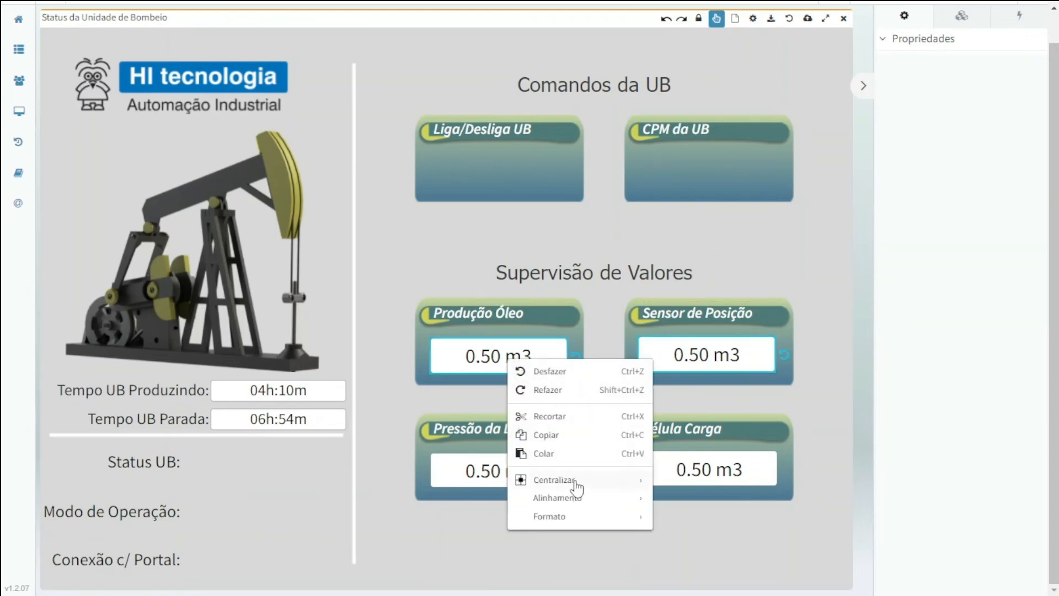
pyautogui.moveTo(578, 499)
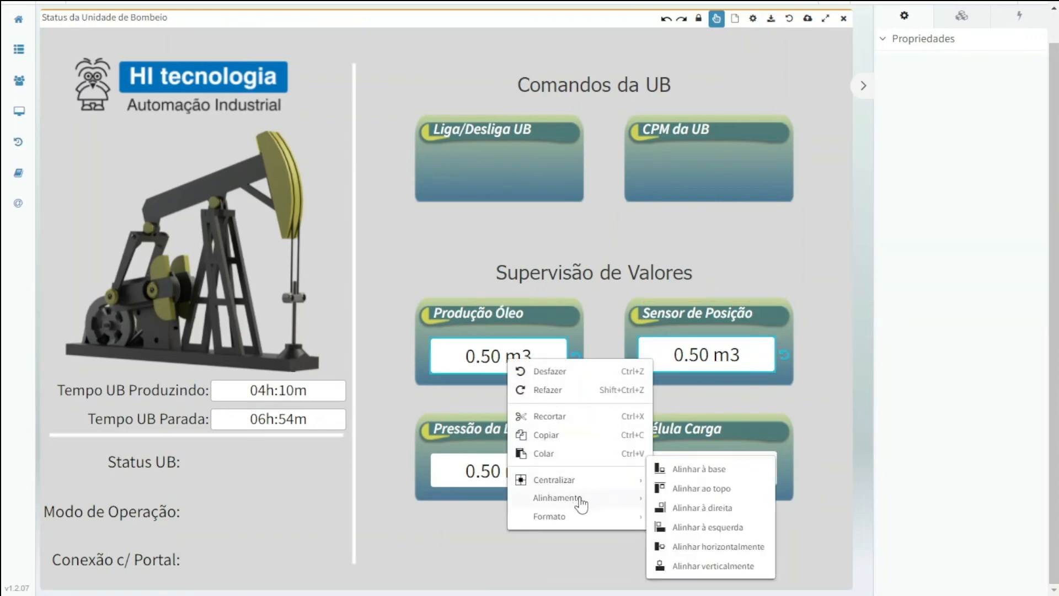
pyautogui.click(699, 488)
pyautogui.click(844, 357)
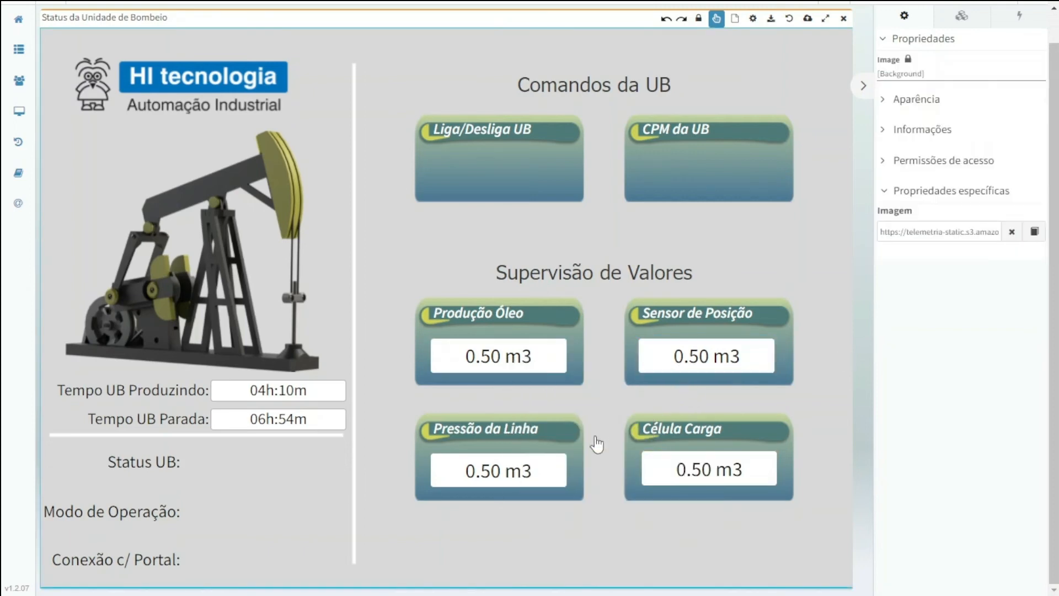
# Step: Align the Pressão da Linha and Célula Carga tag displays along their top edges
pyautogui.click(689, 472)
pyautogui.keyDown('shift'); pyautogui.click(527, 473); pyautogui.keyUp('shift')
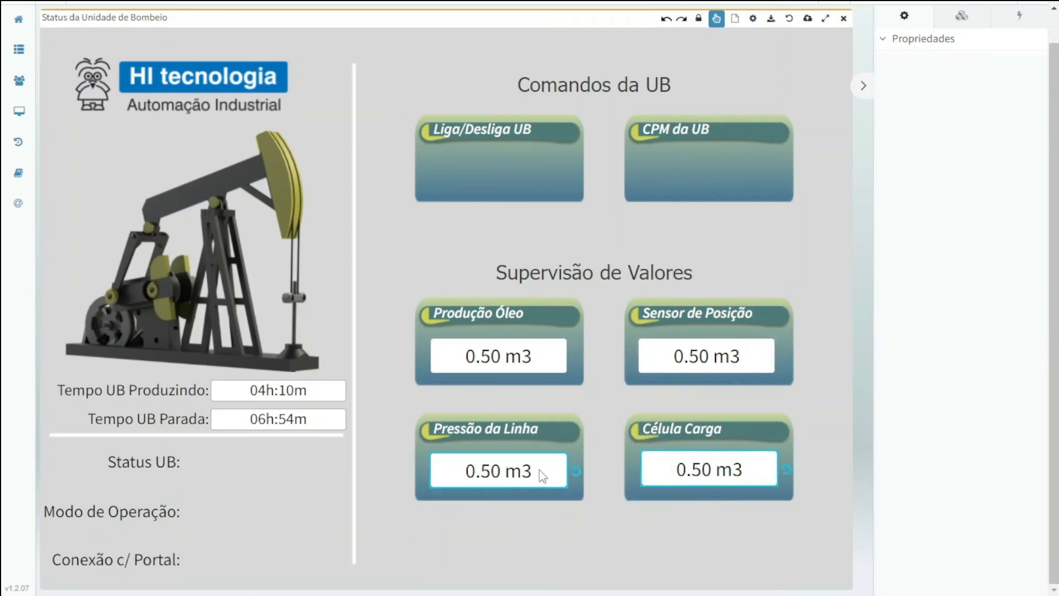
pyautogui.rightClick(543, 475)
pyautogui.moveTo(589, 546)
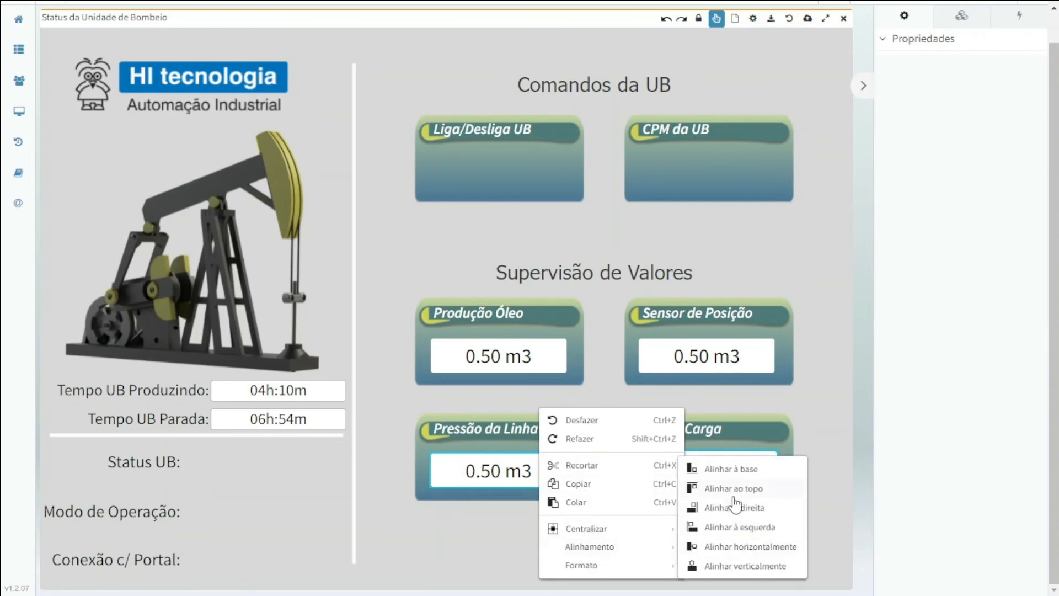
pyautogui.click(739, 489)
pyautogui.click(843, 421)
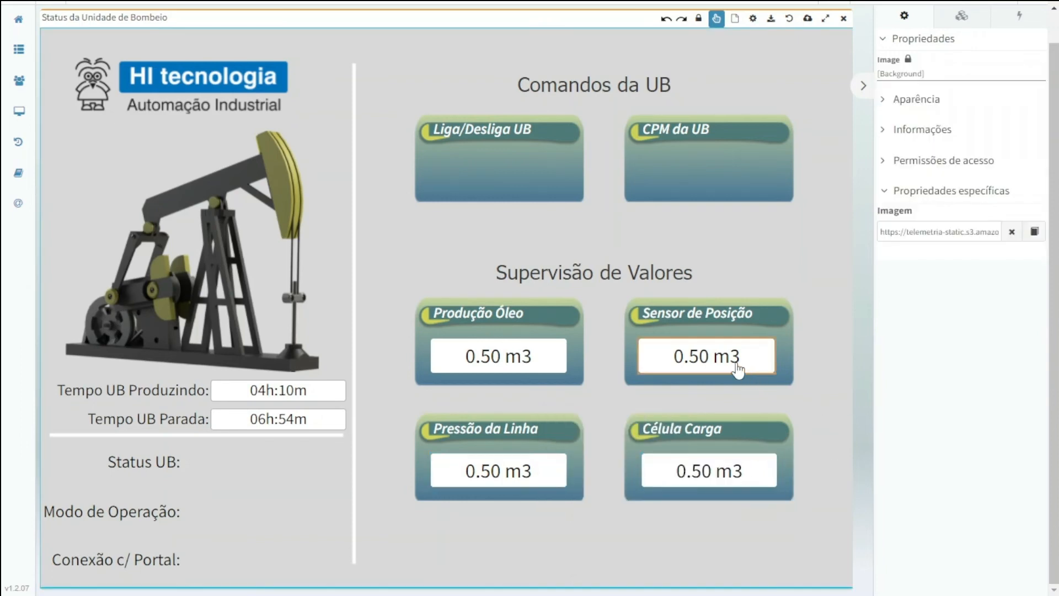
# Step: Set the left position of the Sensor de Posição tag display to 712 px
pyautogui.click(738, 370)
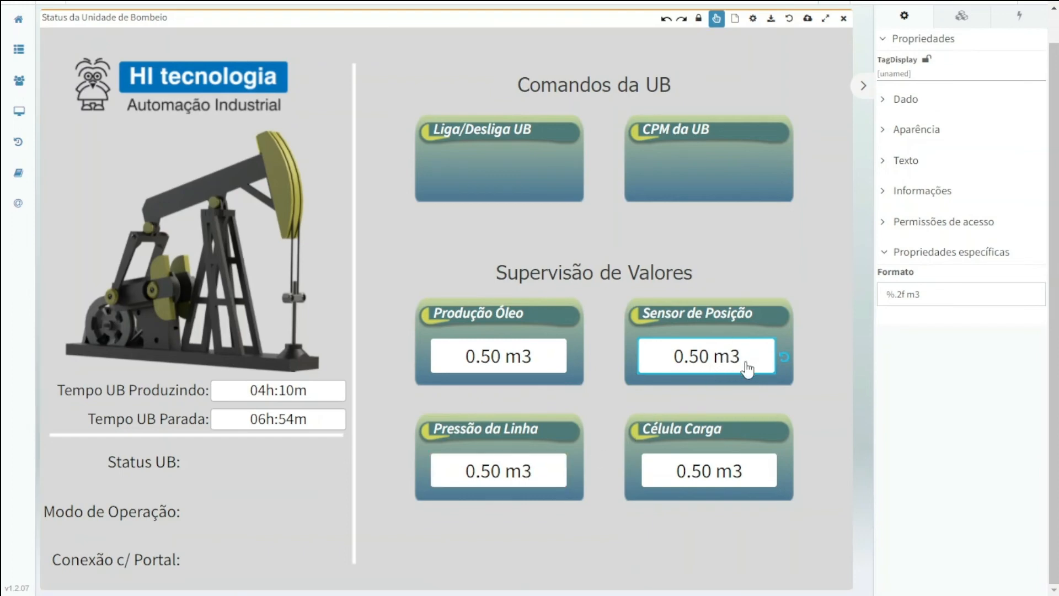
pyautogui.click(891, 134)
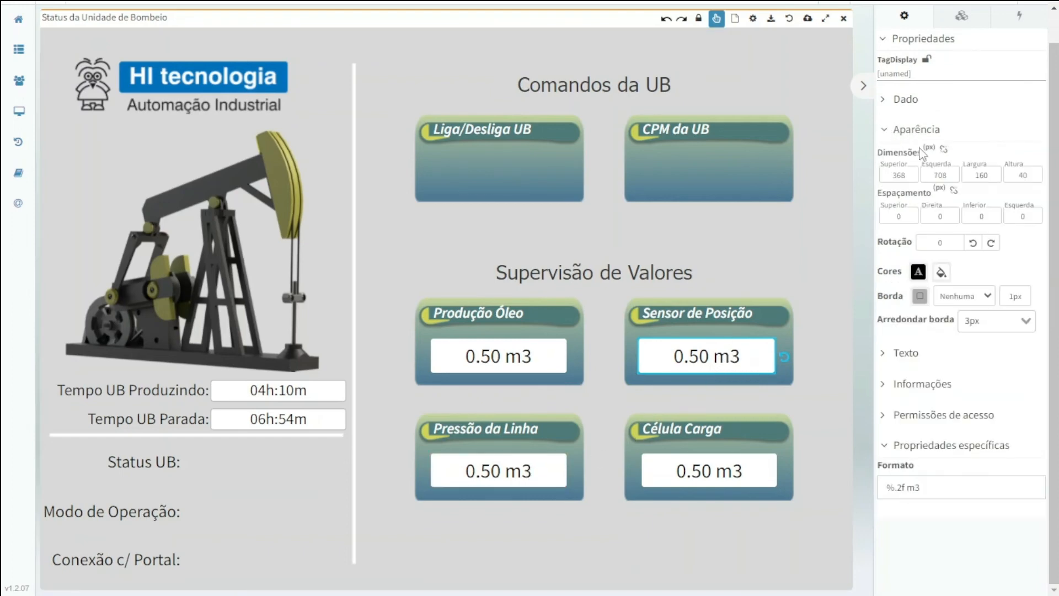
pyautogui.press('Up')
pyautogui.press('Up')
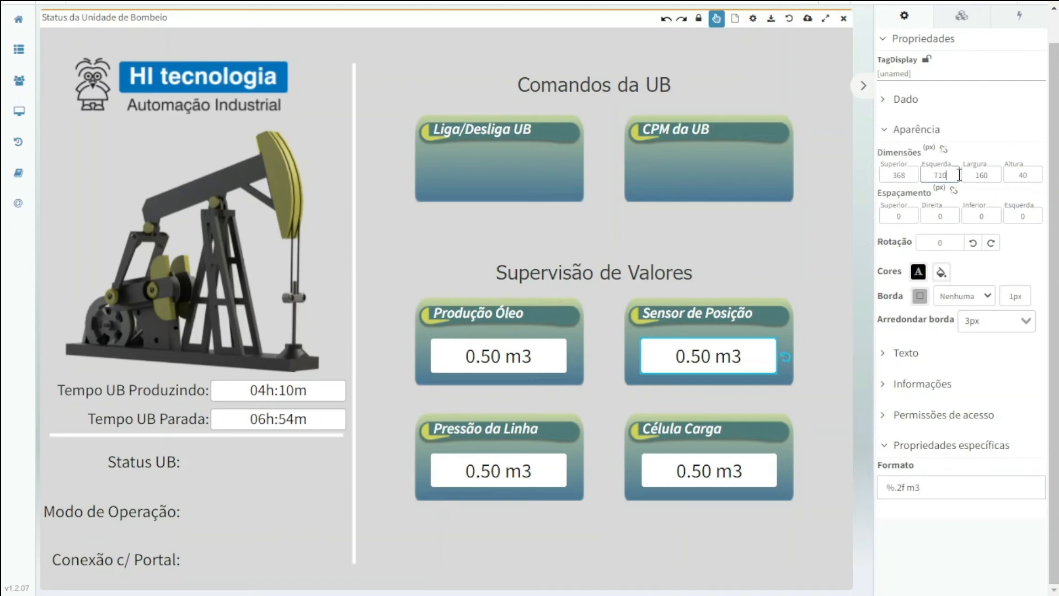
pyautogui.press('Up')
pyautogui.press('Up')
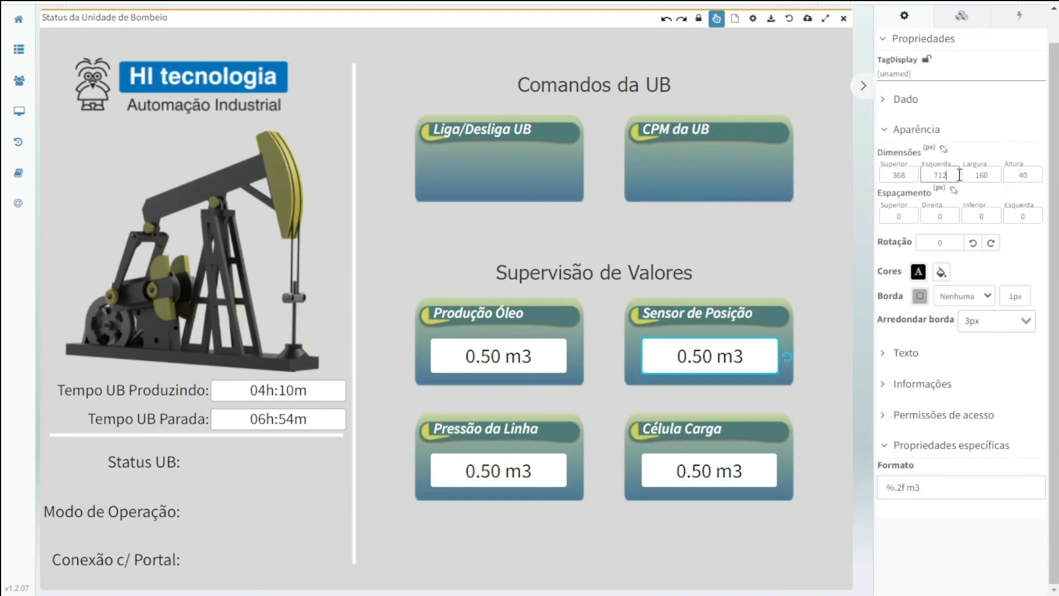
pyautogui.click(806, 291)
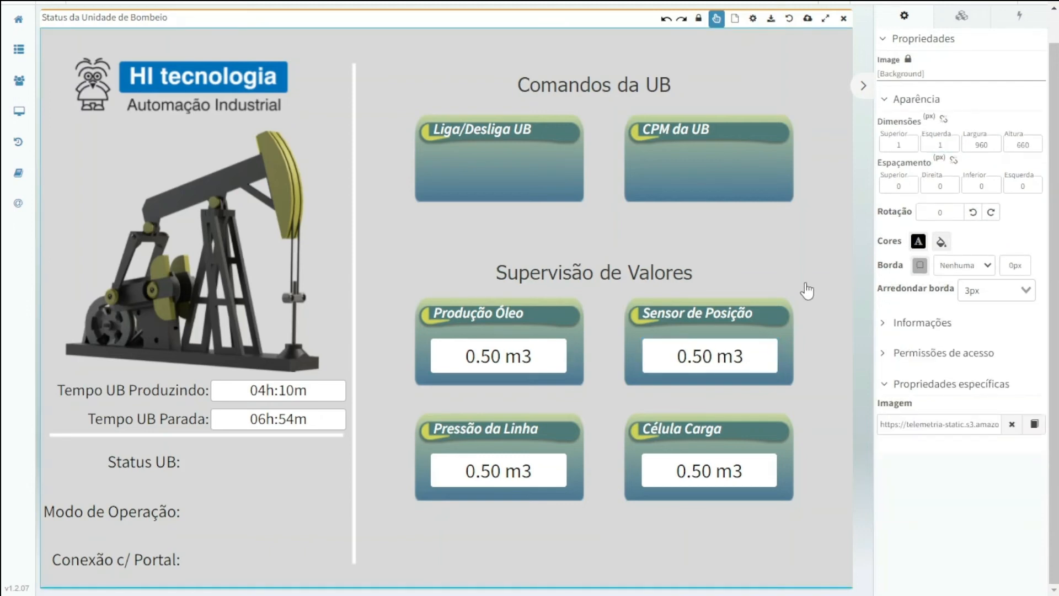
# Step: Align the Célula Carga and Sensor de Posição tag displays along their right edges
pyautogui.click(735, 482)
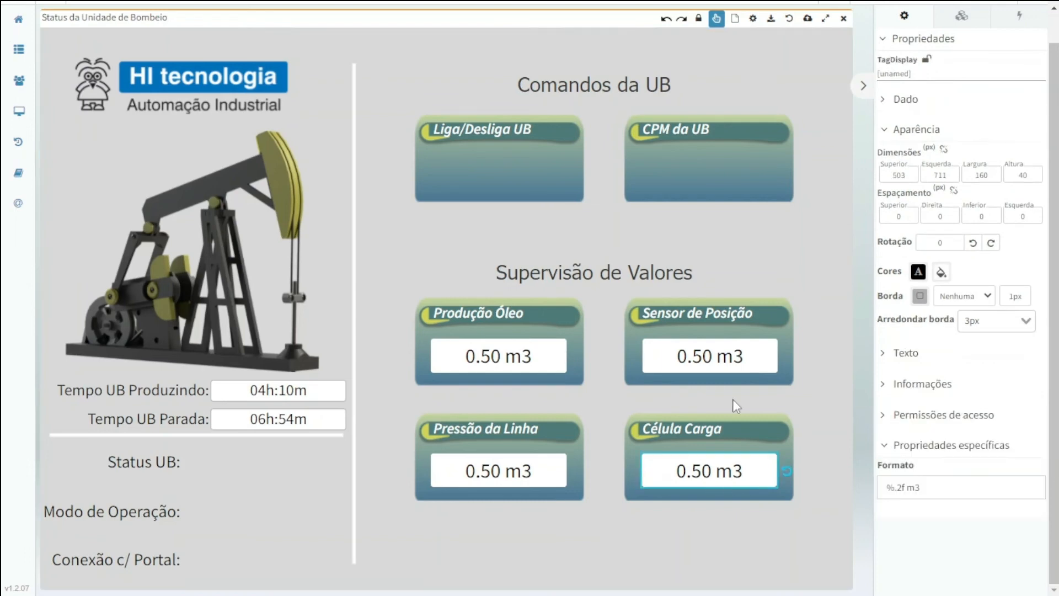
pyautogui.keyDown('ctrl'); pyautogui.click(706, 365); pyautogui.keyUp('ctrl')
pyautogui.rightClick(706, 364)
pyautogui.moveTo(766, 504)
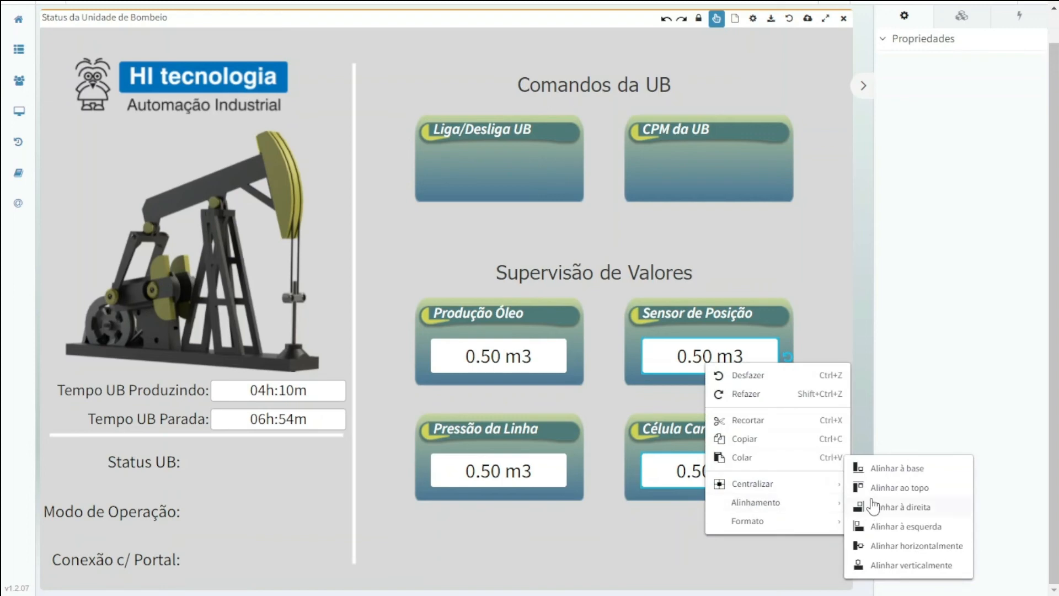
pyautogui.click(907, 514)
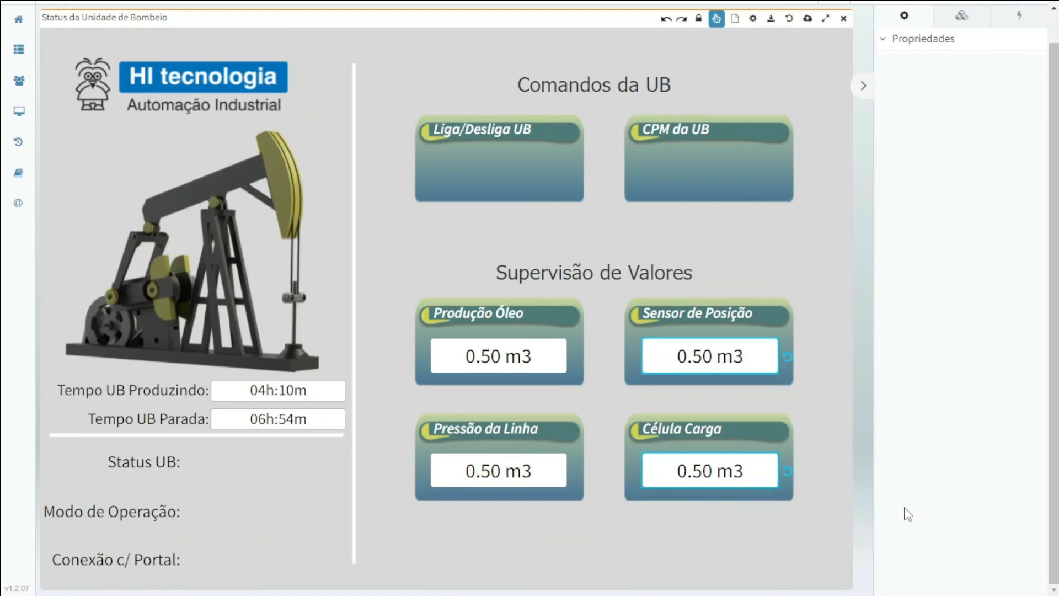
pyautogui.click(835, 407)
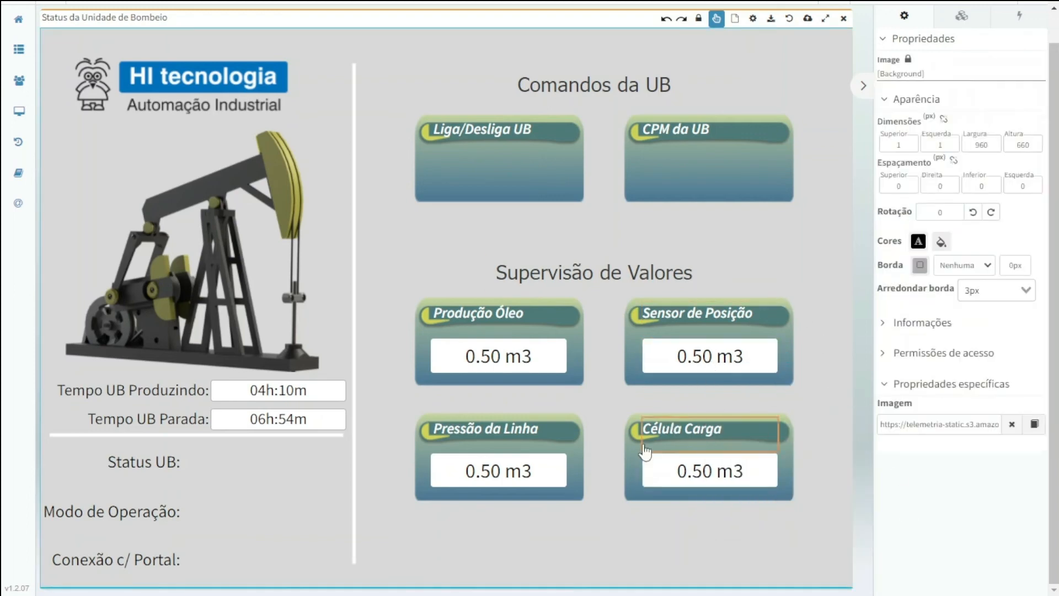
# Step: Set the top position of the Pressão da Linha and Célula Carga tag displays to 505 px
pyautogui.click(540, 473)
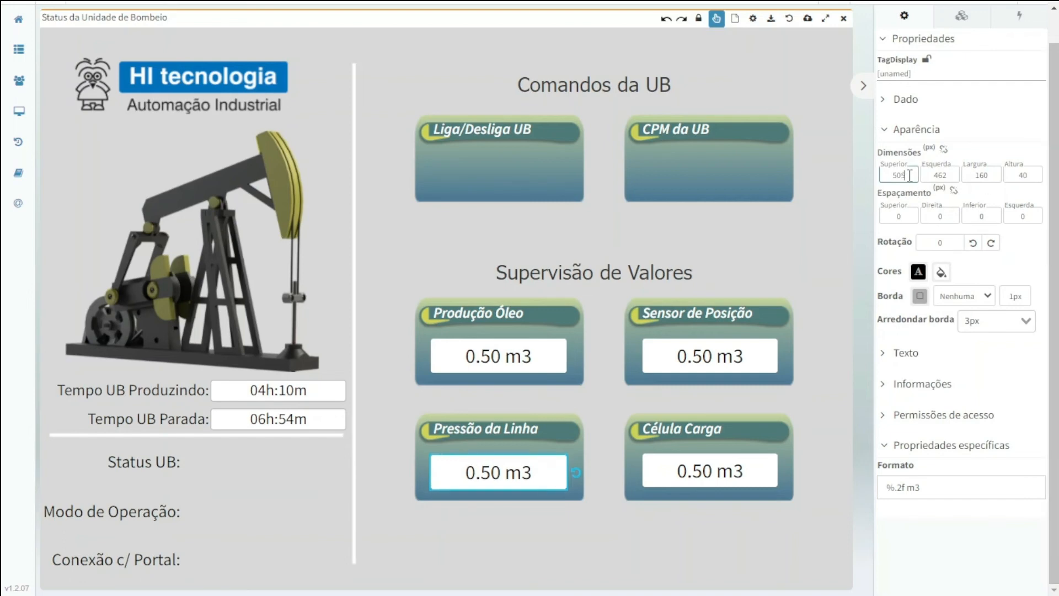
pyautogui.click(738, 467)
pyautogui.click(917, 174)
pyautogui.press('Up')
pyautogui.press('Up')
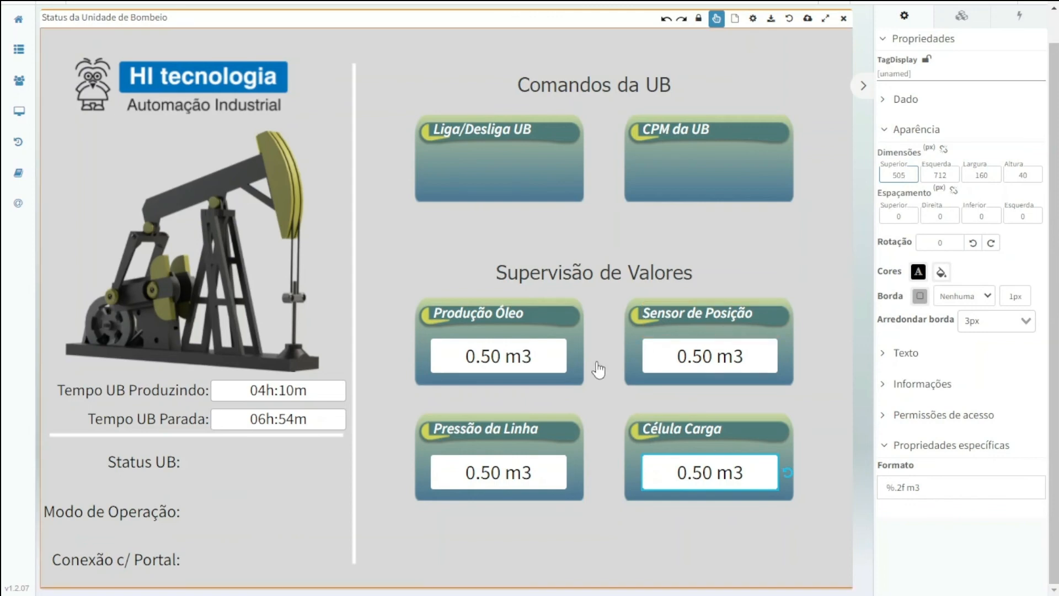
# Step: Link the Sensor de Posição tag display to the Sensor de Posição tag of Simulador UB and set its format to "%d"
pyautogui.click(685, 363)
pyautogui.click(886, 130)
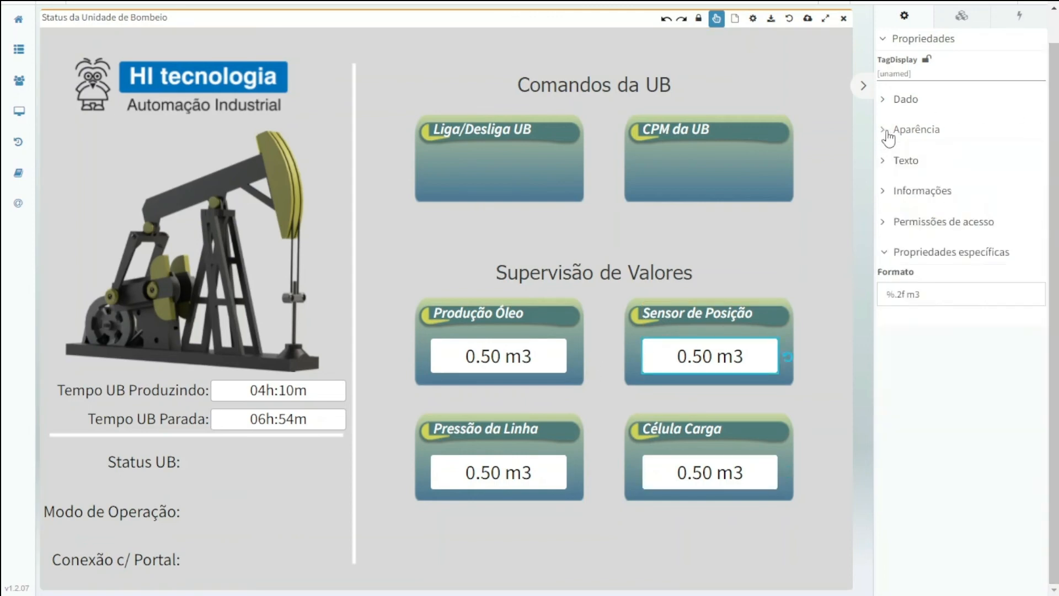
pyautogui.click(887, 100)
pyautogui.click(965, 165)
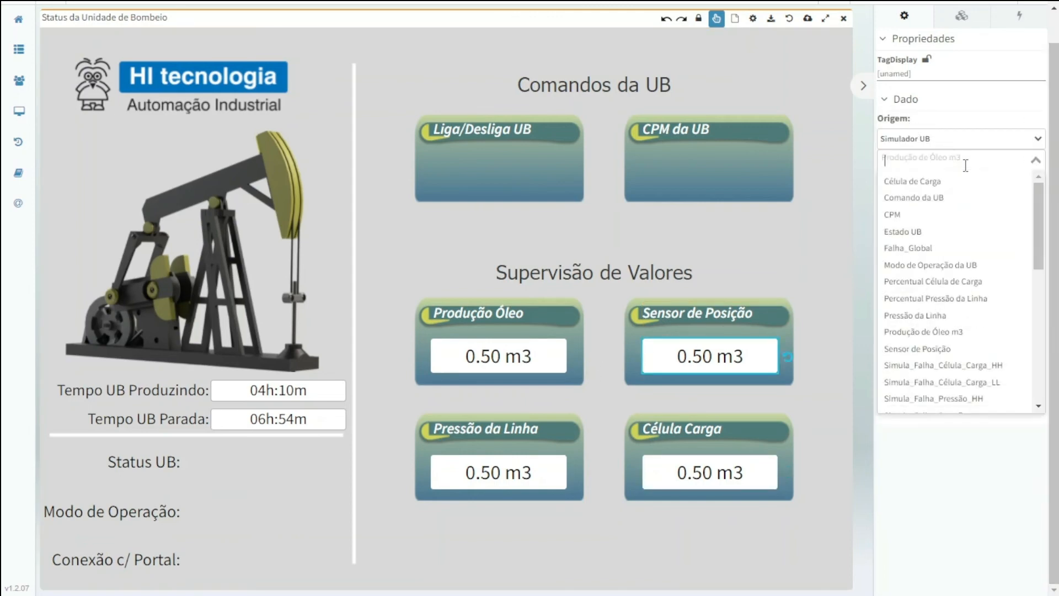
pyautogui.click(945, 349)
pyautogui.click(728, 470)
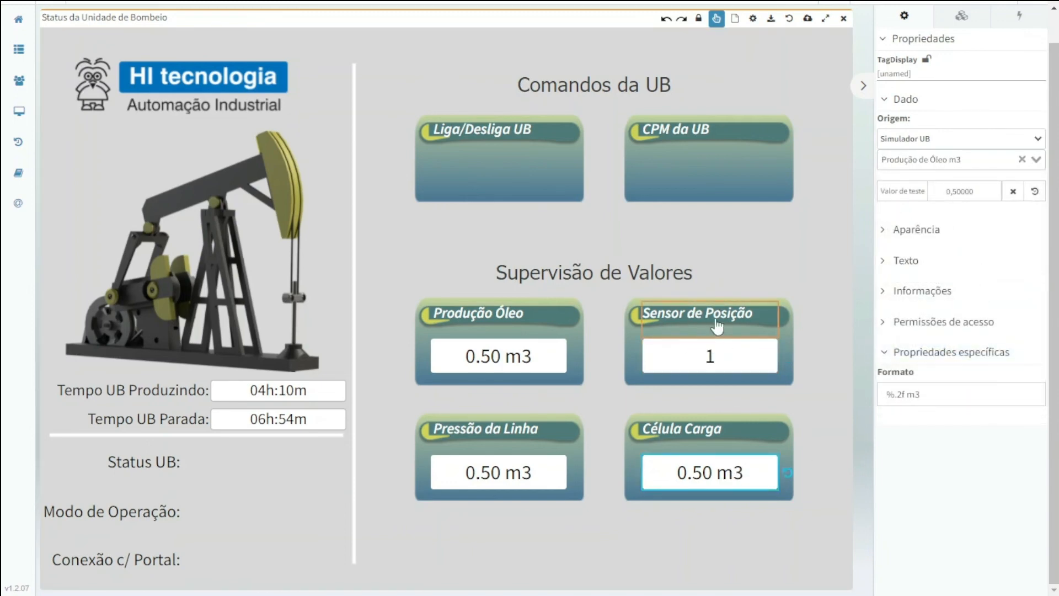
pyautogui.click(739, 363)
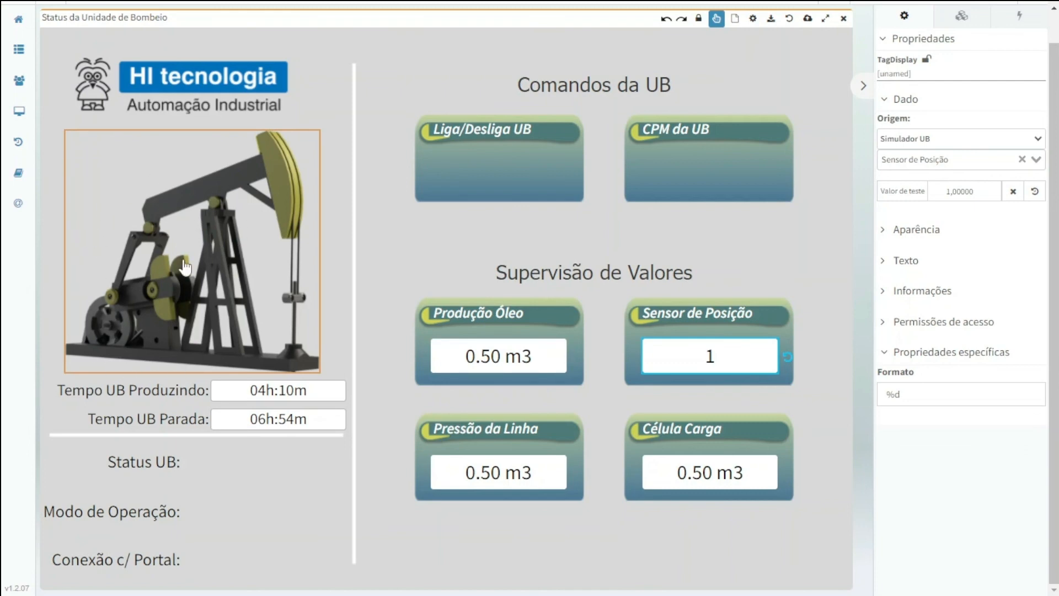
# Step: Link the Célula Carga tag display to the Célula de Carga tag and set its format to "%.2f lbs"
pyautogui.click(723, 478)
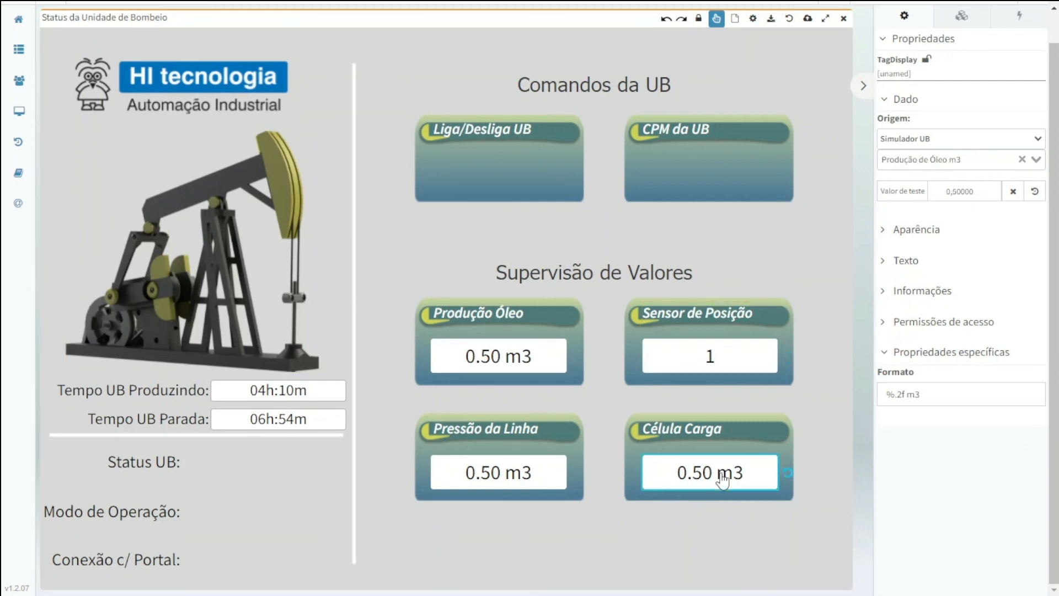
pyautogui.click(952, 167)
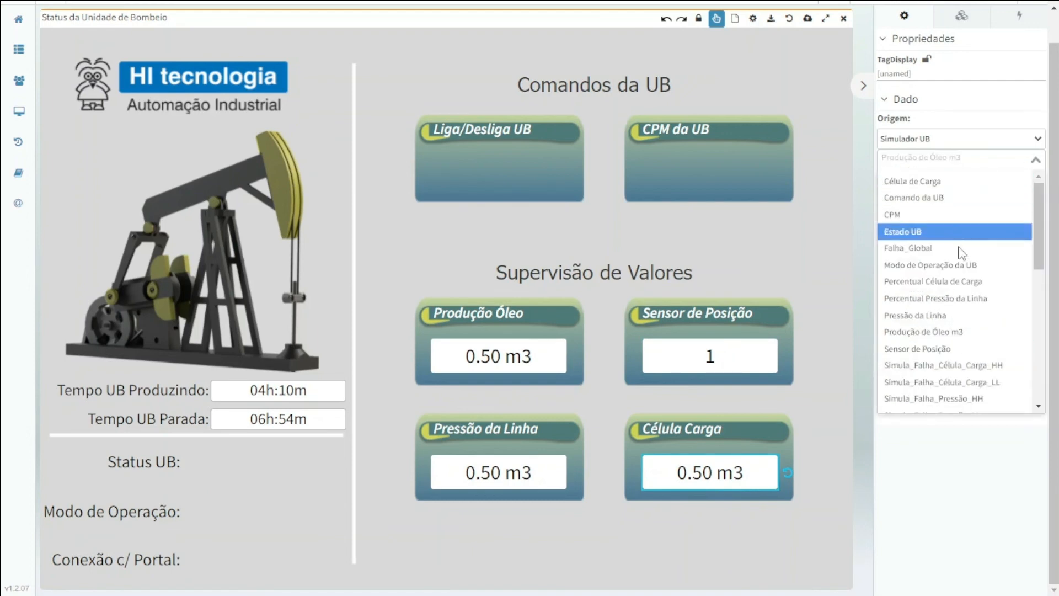
pyautogui.scroll(-4, 962, 287)
pyautogui.scroll(5, 944, 305)
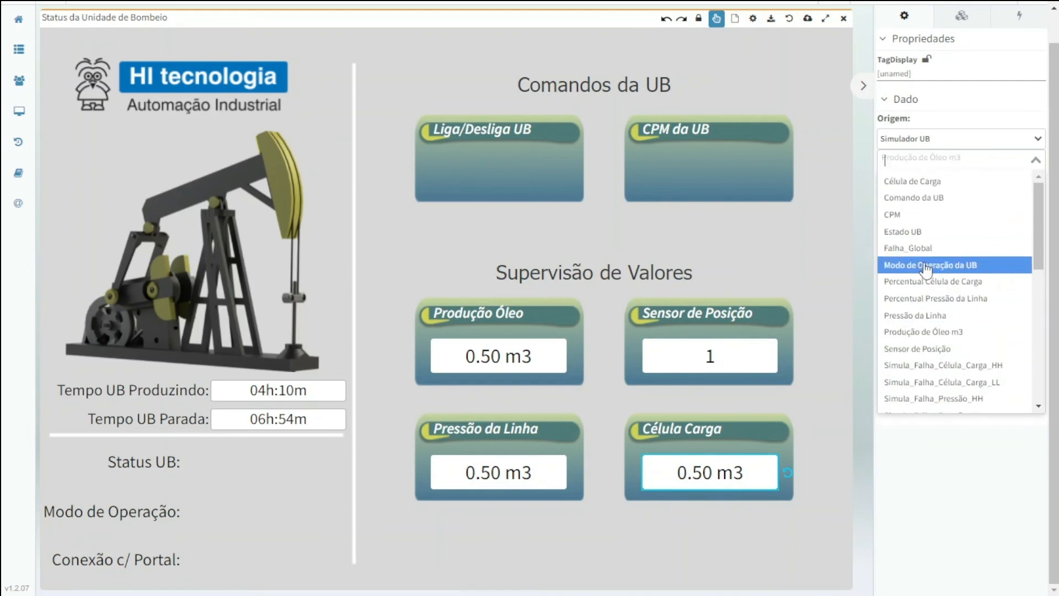
pyautogui.click(912, 181)
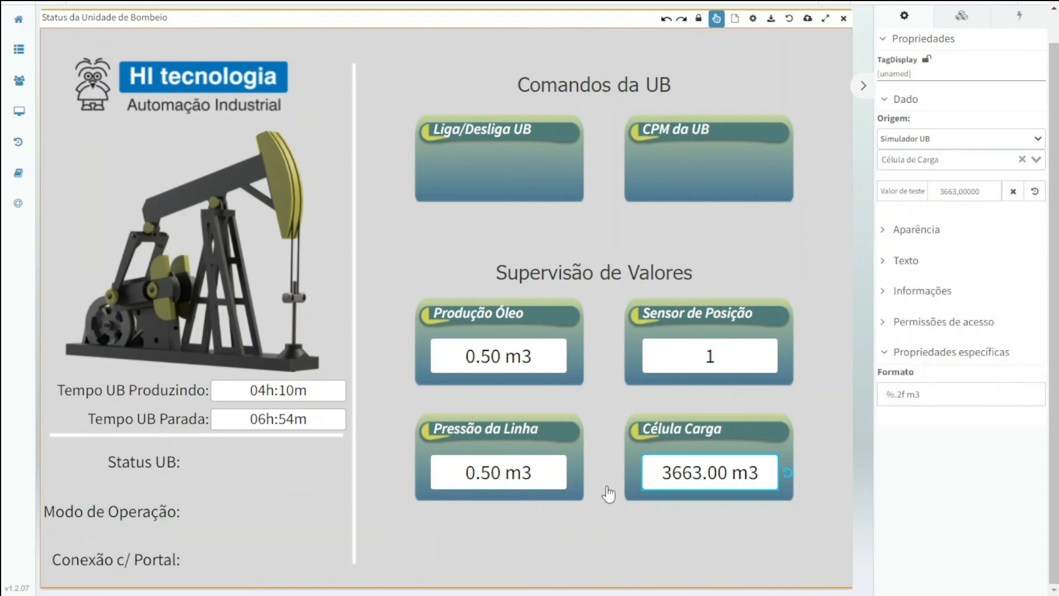
pyautogui.click(952, 398)
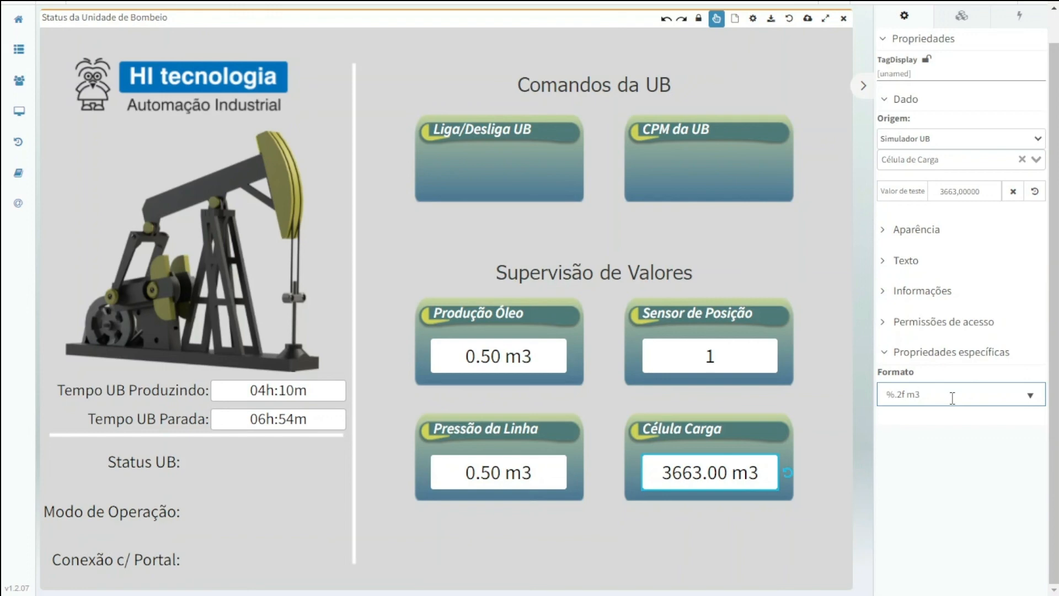
pyautogui.press('BackSpace')
pyautogui.press('BackSpace')
pyautogui.write('lbs')
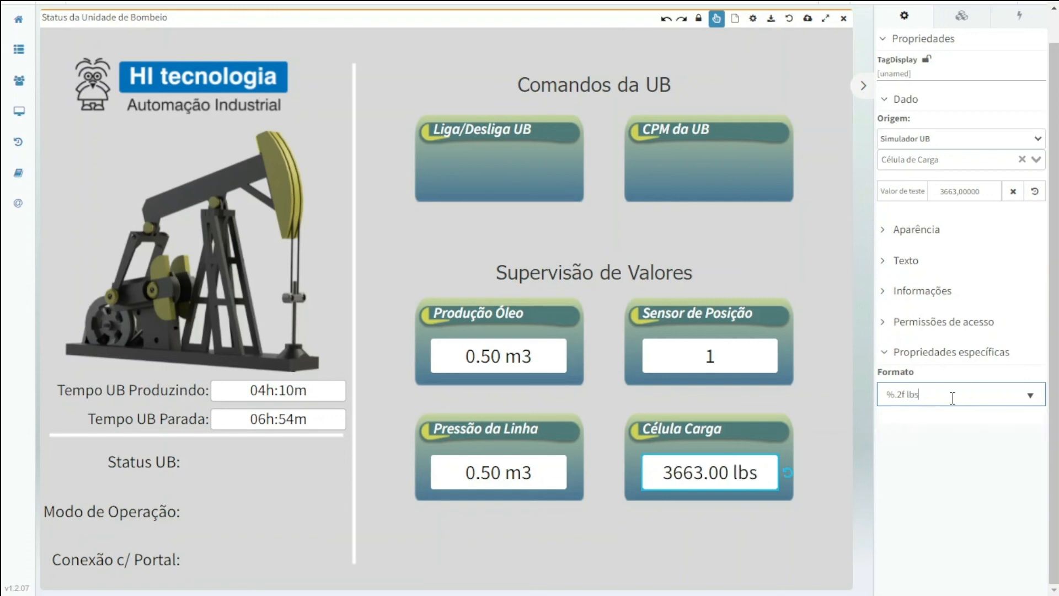
# Step: Link the Pressão da Linha tag display to the Pressão da Linha tag and set its format to "%.2f psi"
pyautogui.click(520, 472)
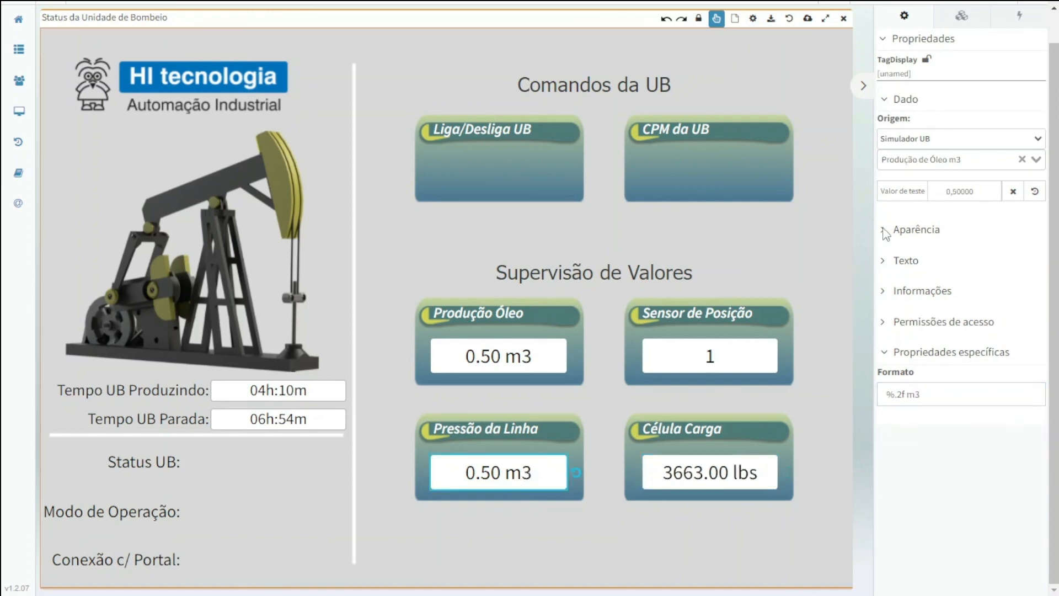
pyautogui.click(960, 164)
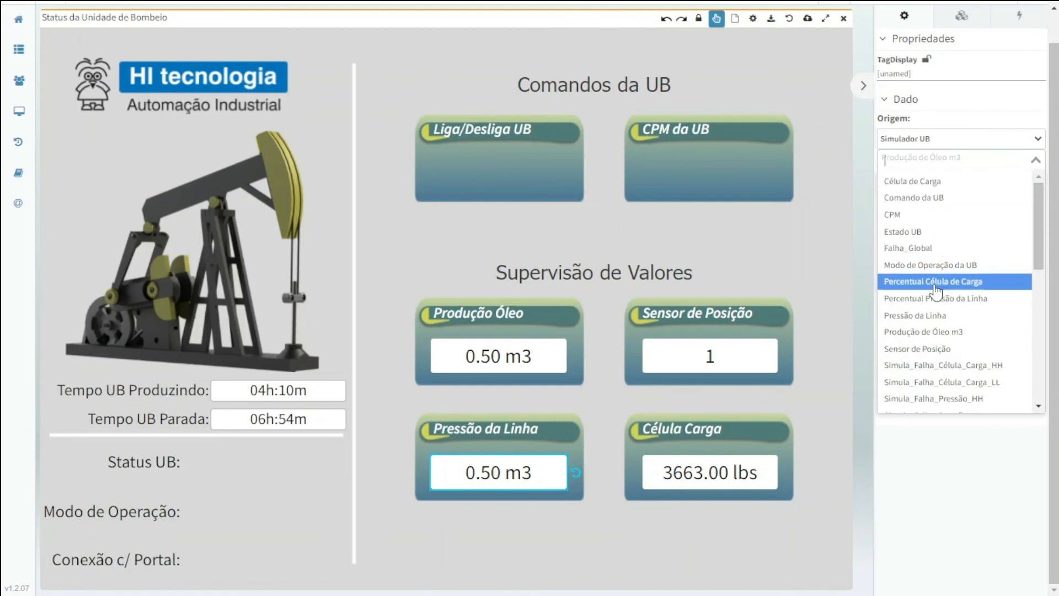
pyautogui.click(923, 317)
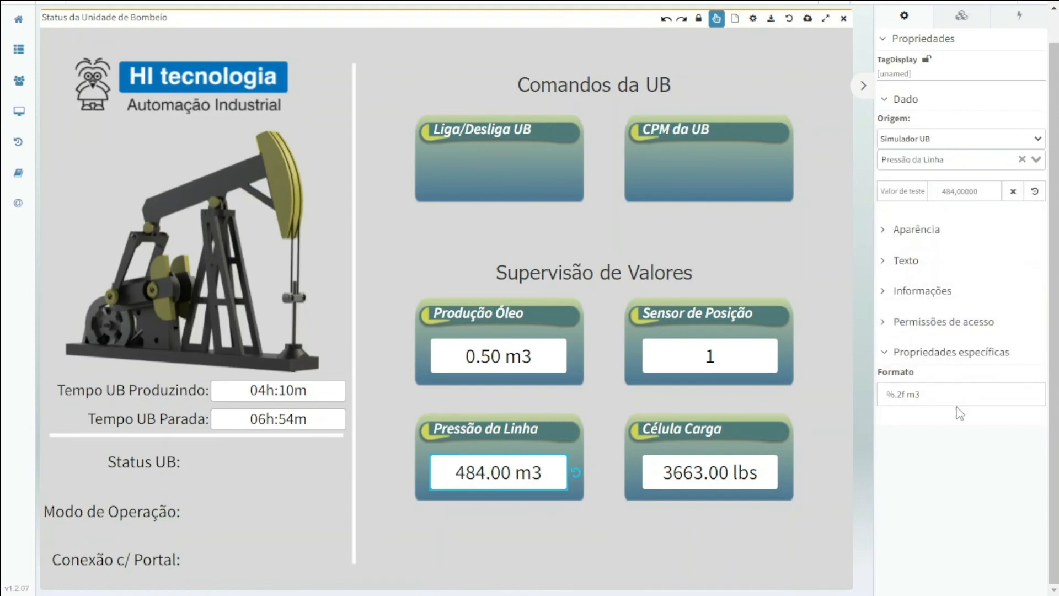
pyautogui.doubleClick(917, 395)
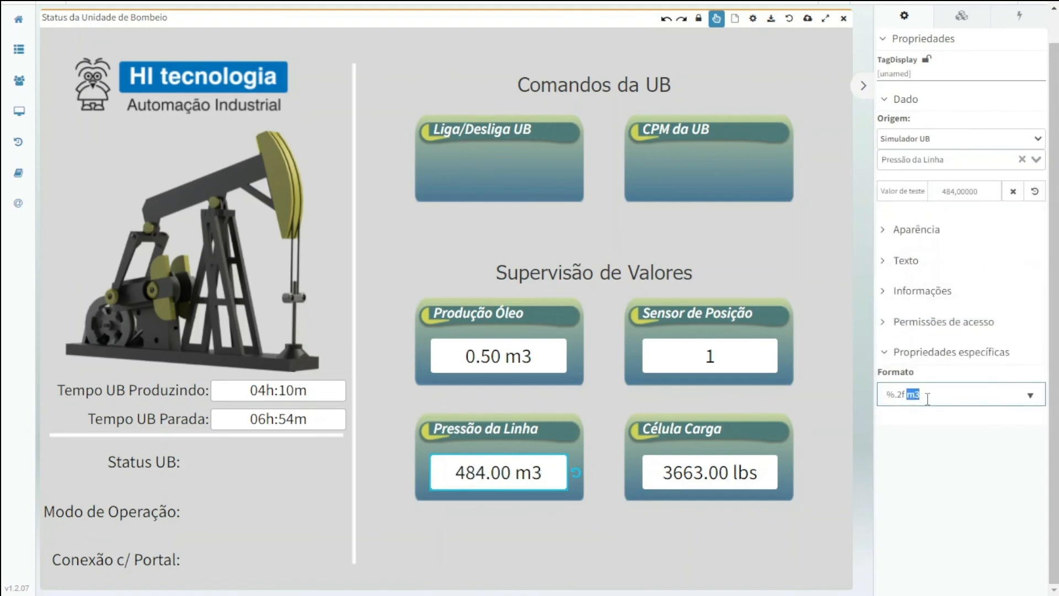
pyautogui.write('psi')
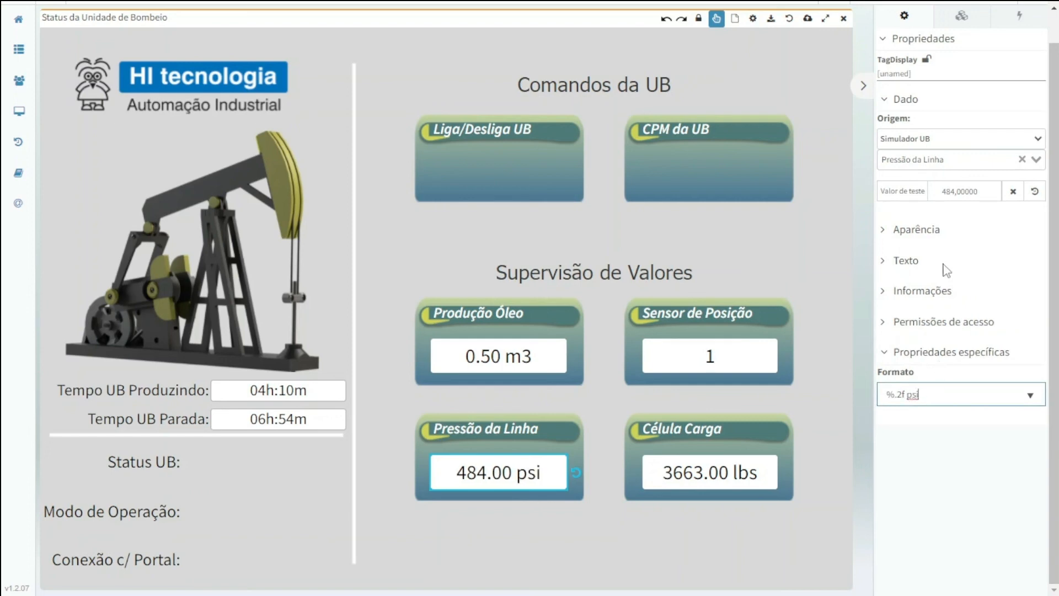
# Step: Try large test values such as 25000 and 250000 in the Pressão da Linha tag display
pyautogui.click(884, 353)
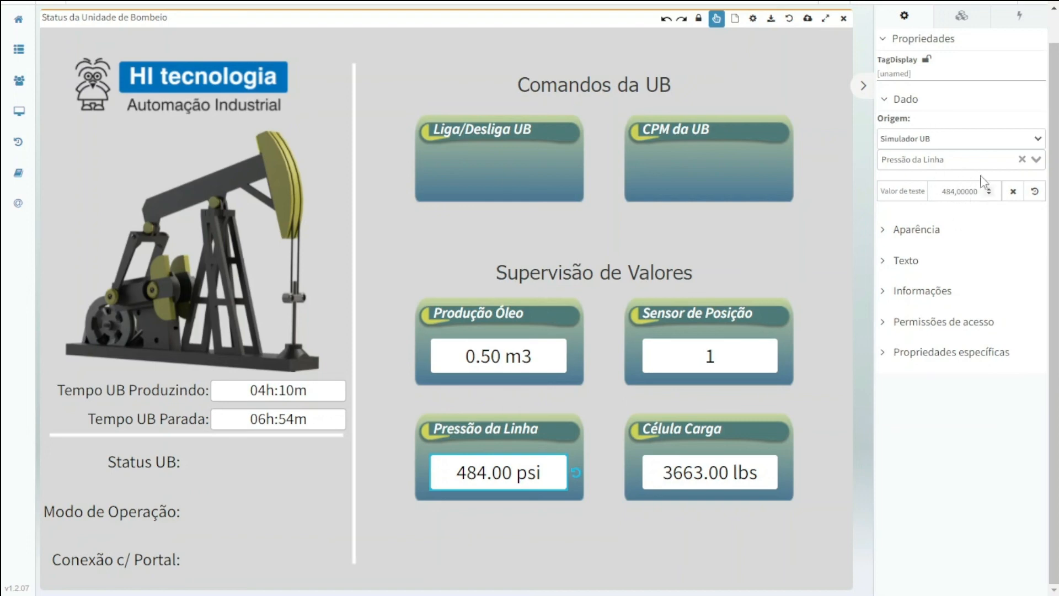
pyautogui.click(989, 189)
pyautogui.click(989, 194)
pyautogui.click(989, 195)
pyautogui.doubleClick(944, 195)
pyautogui.write('15')
pyautogui.write('25000')
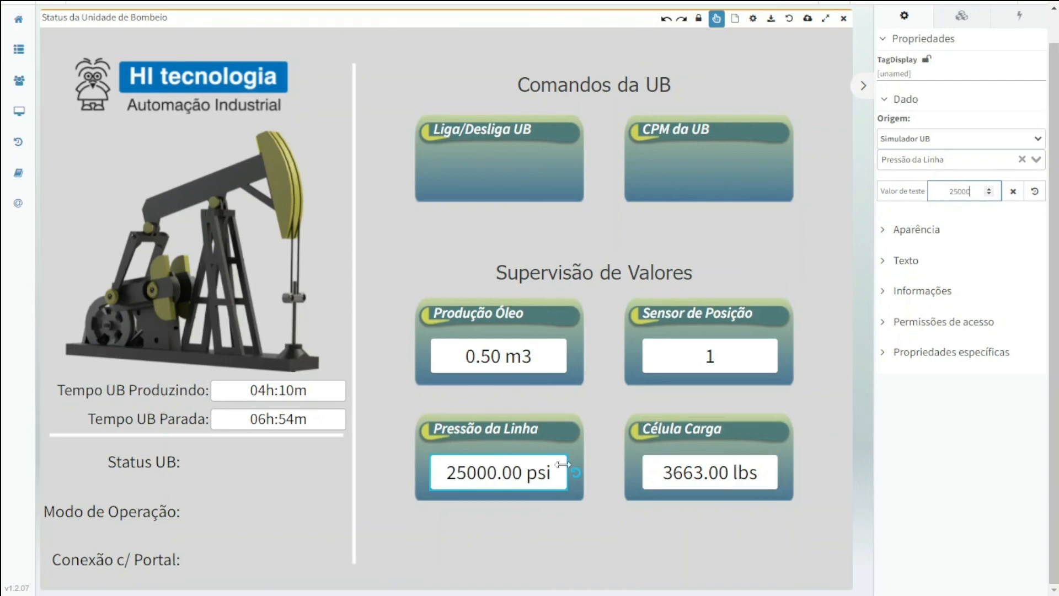
pyautogui.write('0')
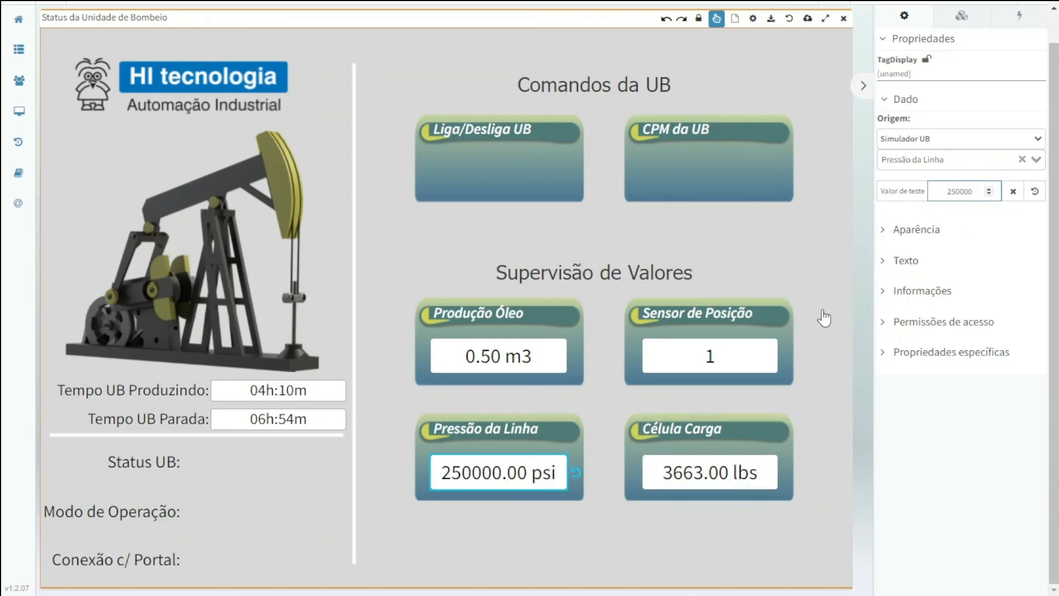
# Step: Set the test value of the Pressão da Linha tag display to 13
pyautogui.press('BackSpace')
pyautogui.press('BackSpace')
pyautogui.press('BackSpace')
pyautogui.press('BackSpace')
pyautogui.press('BackSpace')
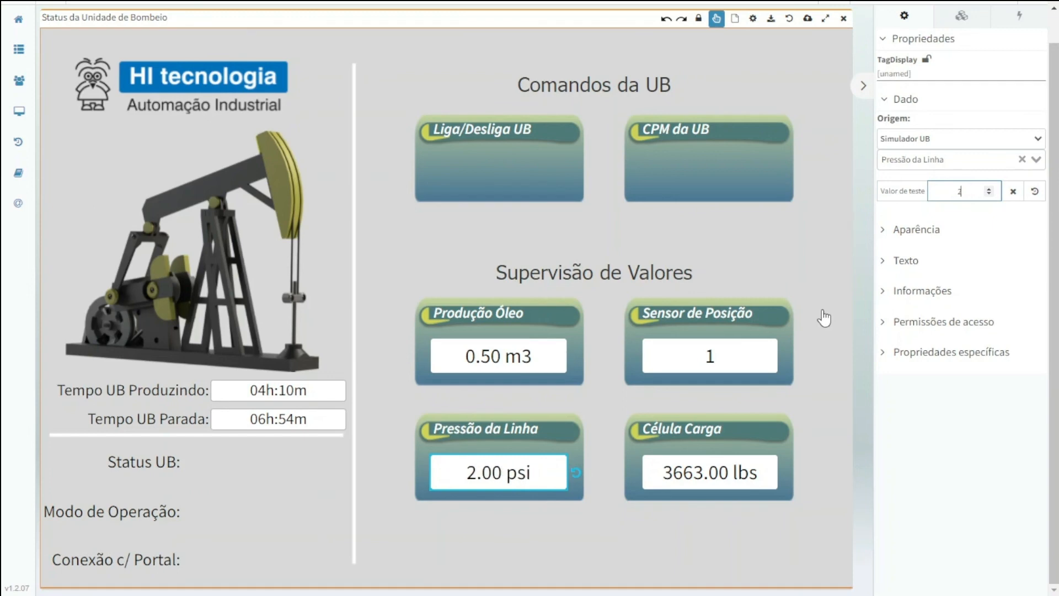
pyautogui.click(990, 193)
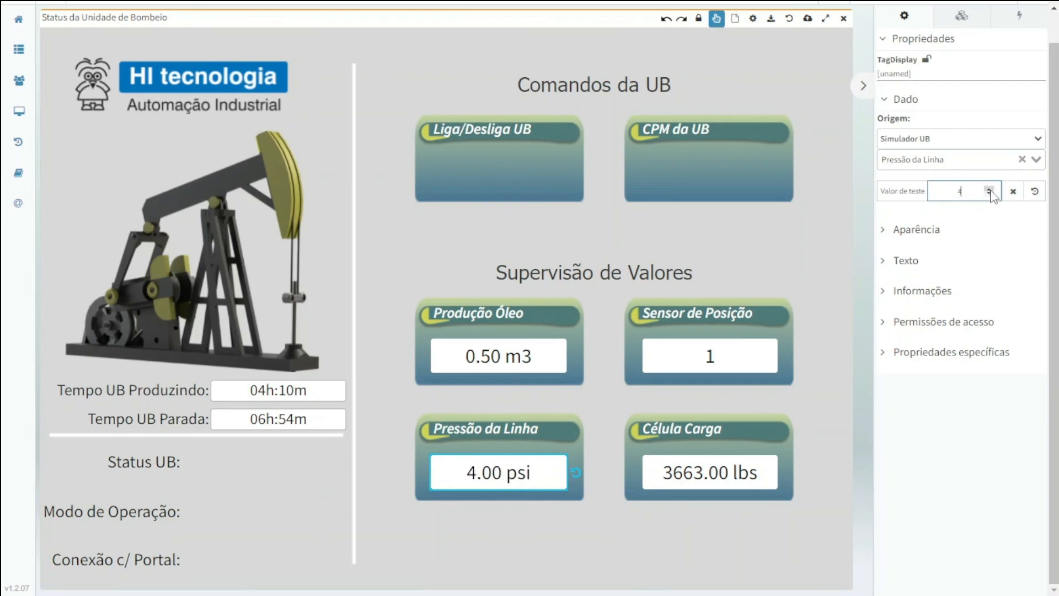
pyautogui.click(989, 190)
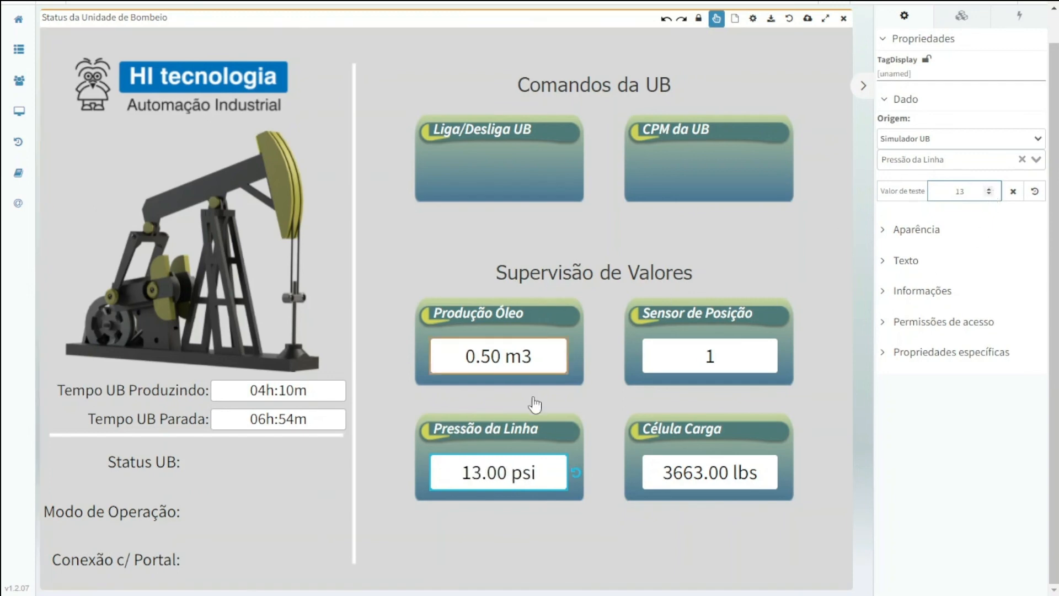
# Step: Set the test value of the Produção Óleo tag display to 8
pyautogui.click(538, 364)
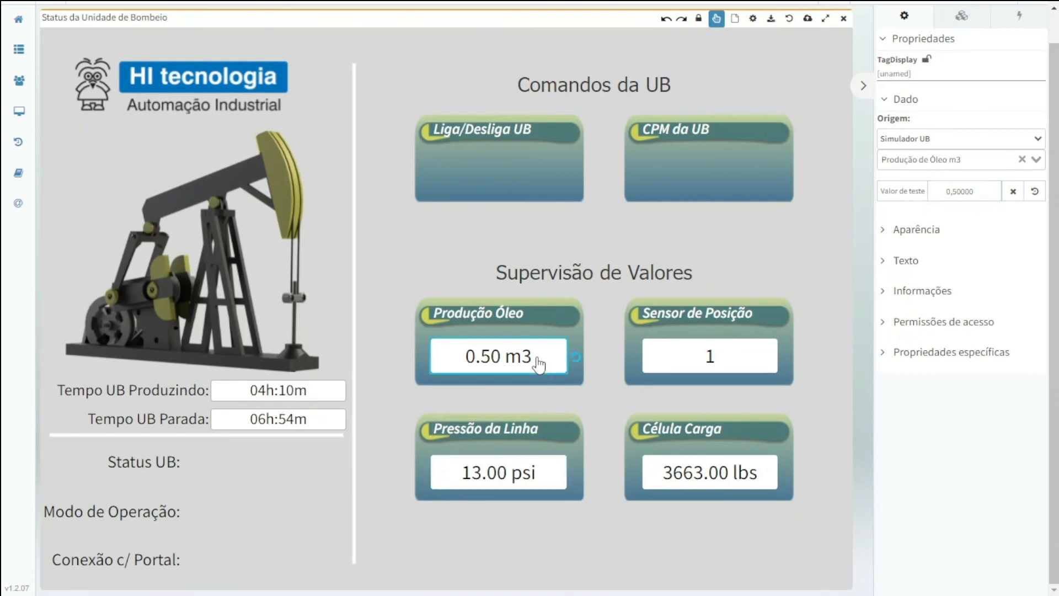
pyautogui.click(989, 189)
pyautogui.click(990, 189)
pyautogui.click(990, 190)
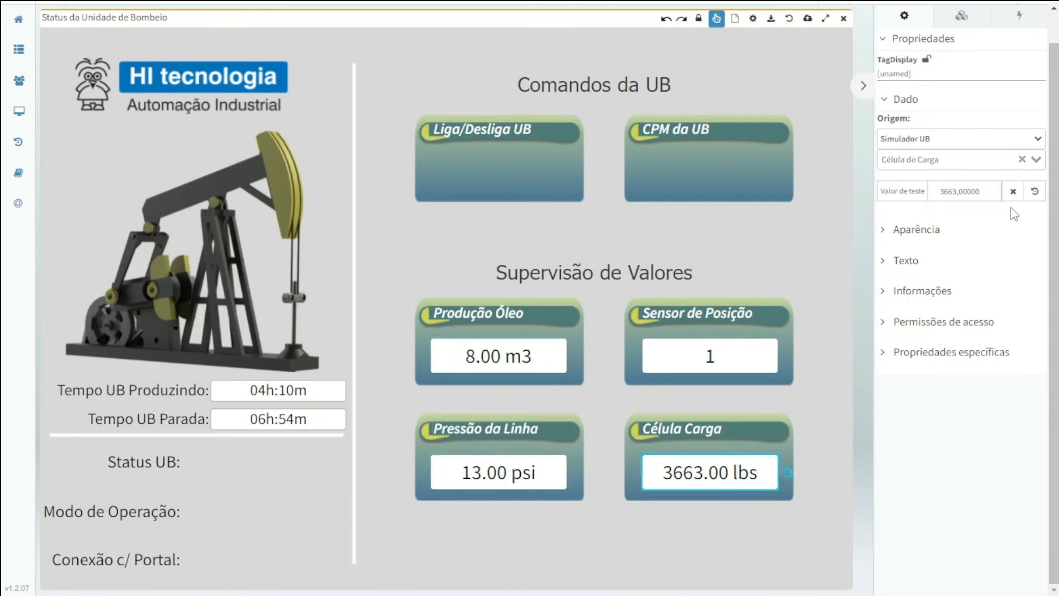
# Step: Set the test value of the Célula Carga tag display to 3672
pyautogui.click(990, 189)
pyautogui.click(990, 189)
pyautogui.click(990, 190)
# Step: Set the test value of the Sensor de Posição tag display to 8 and deselect it
pyautogui.click(743, 371)
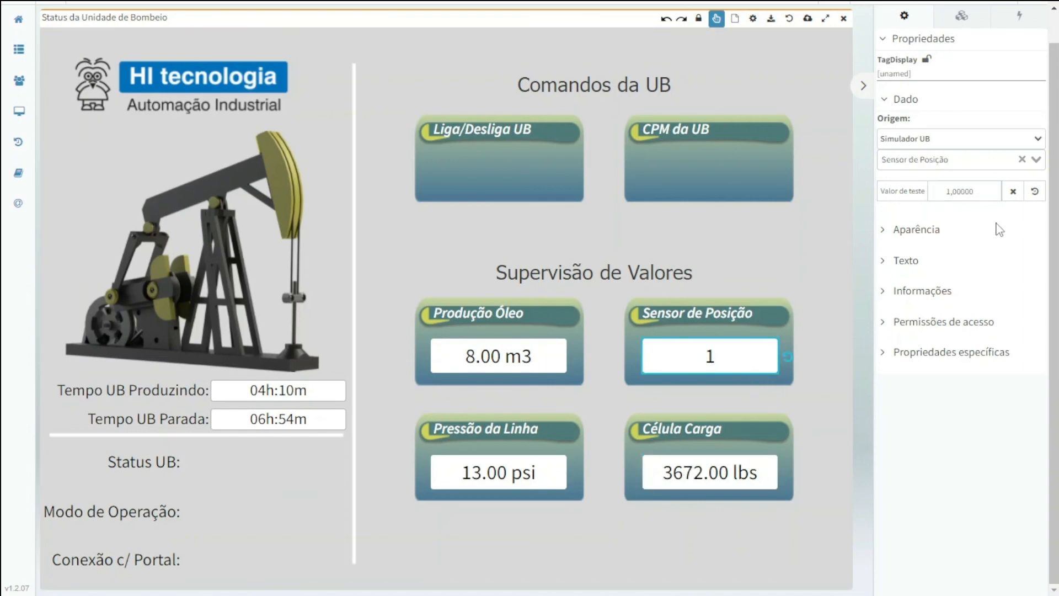
pyautogui.click(989, 190)
pyautogui.click(989, 189)
pyautogui.click(990, 189)
pyautogui.click(749, 284)
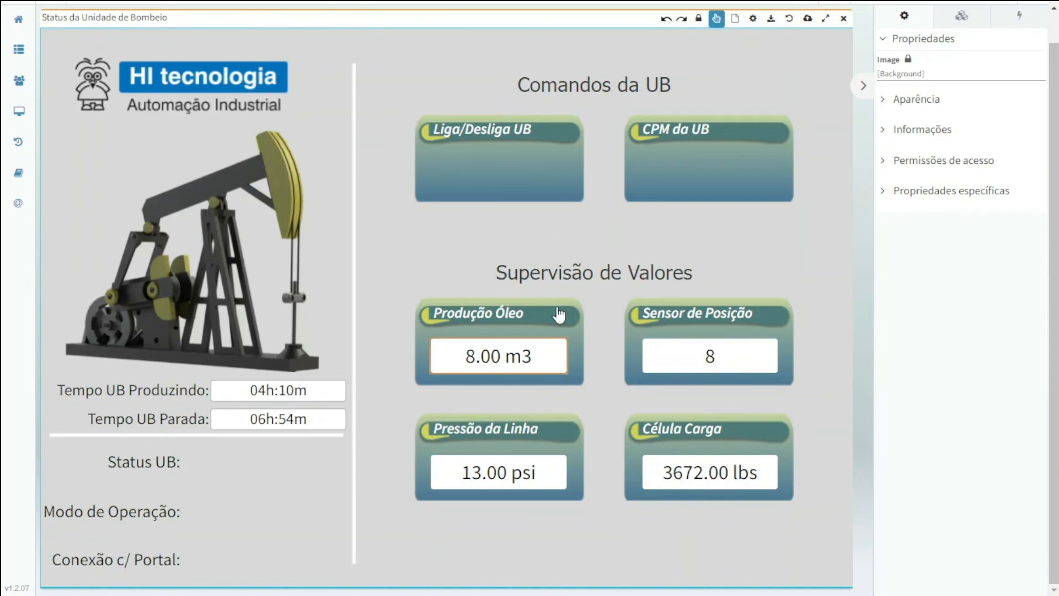